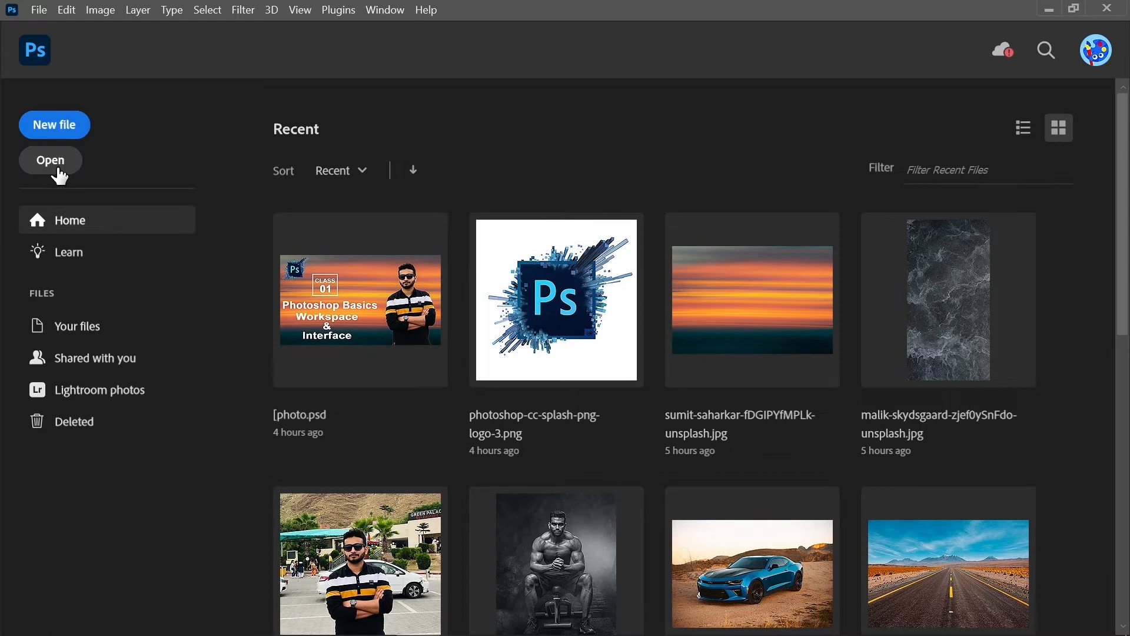
# - Create a landscape 1280 x 720 px document at 72 pixels/inch in RGB Color with a white background
pyautogui.click(55, 126)
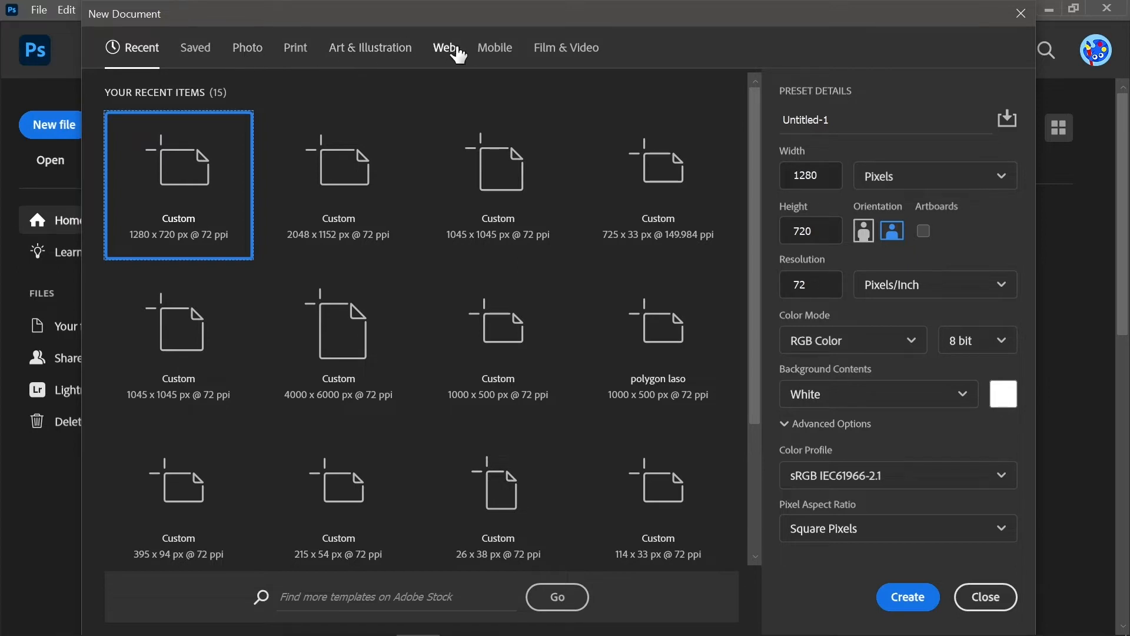
pyautogui.click(506, 59)
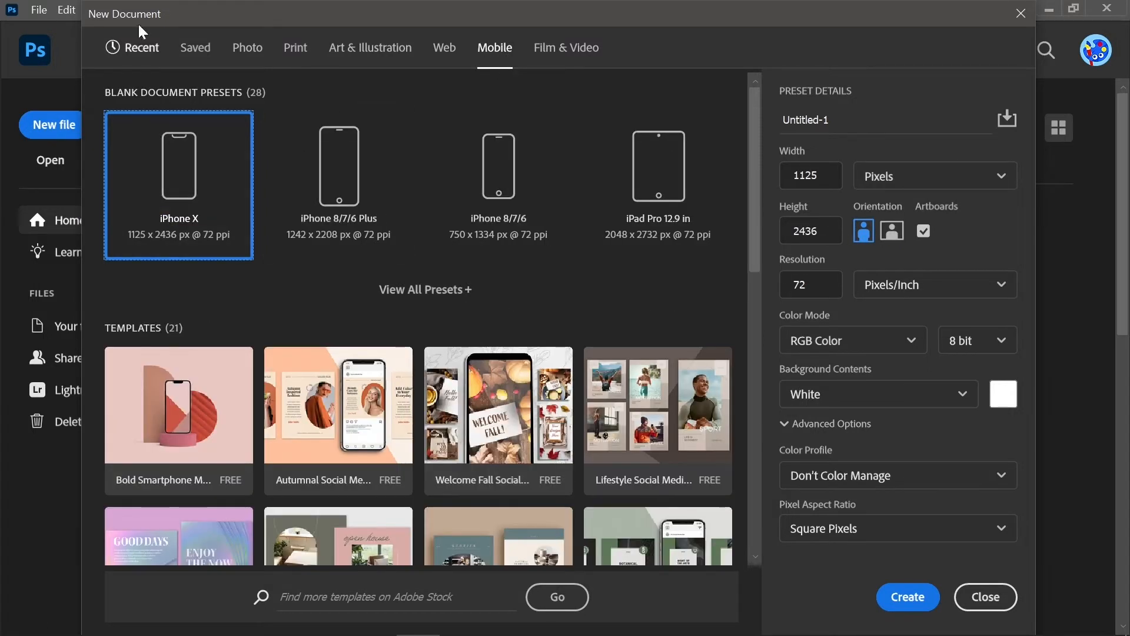
pyautogui.click(136, 53)
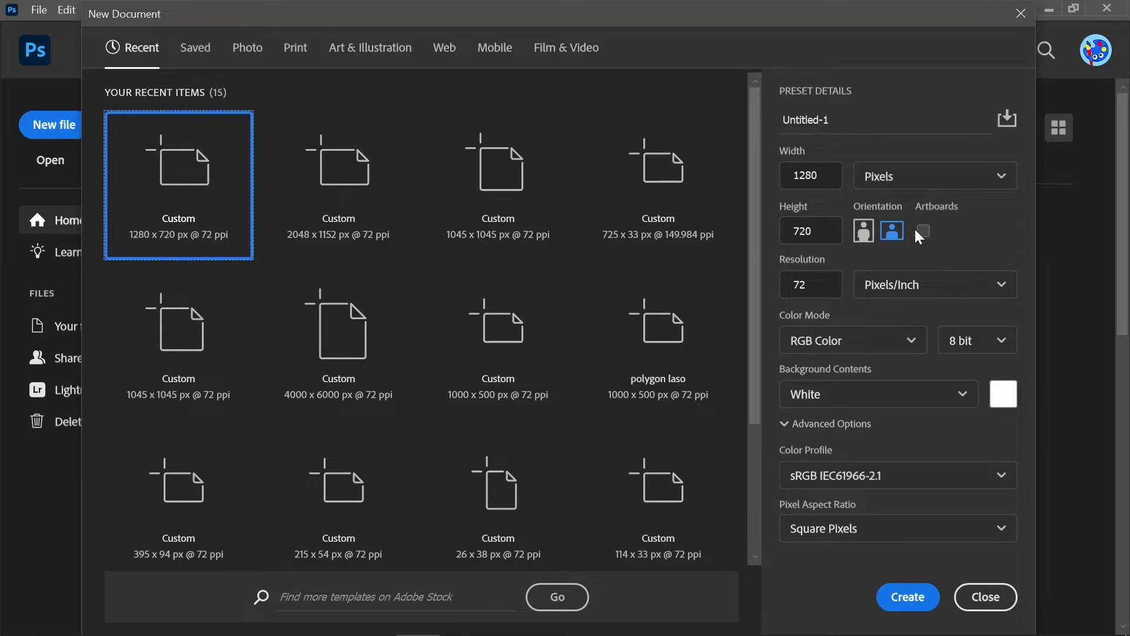
pyautogui.click(929, 181)
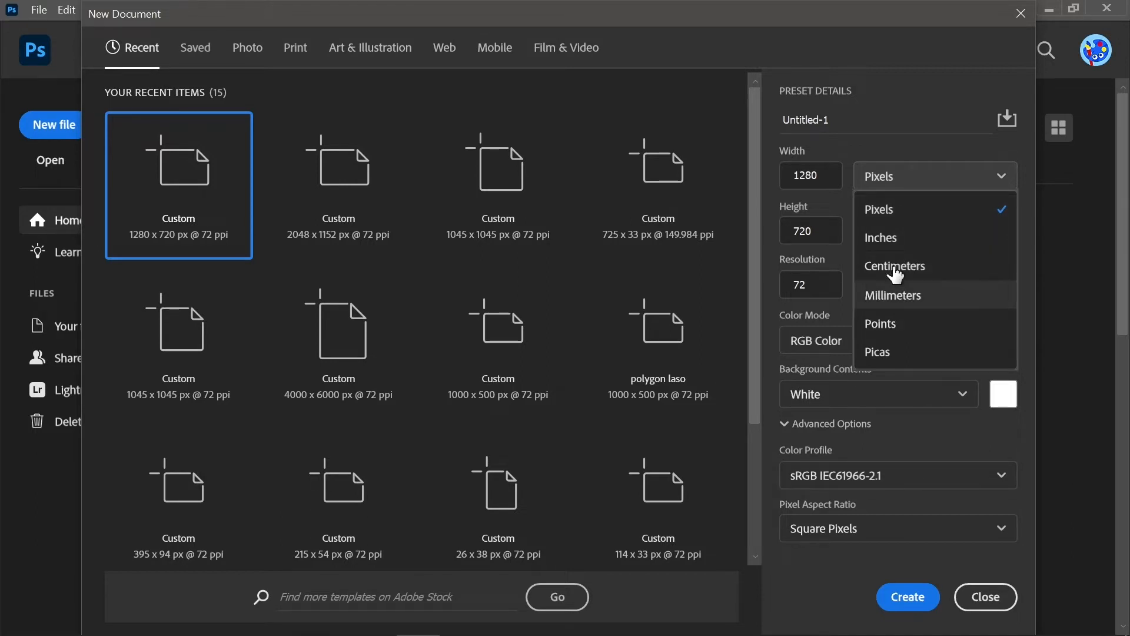
pyautogui.click(850, 156)
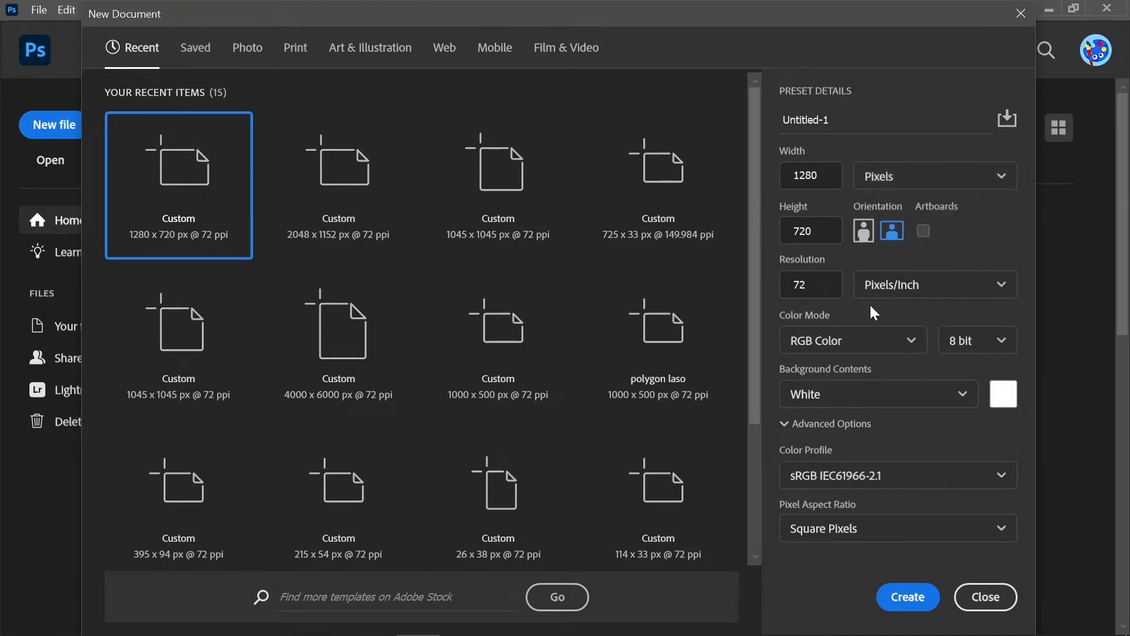
pyautogui.click(908, 344)
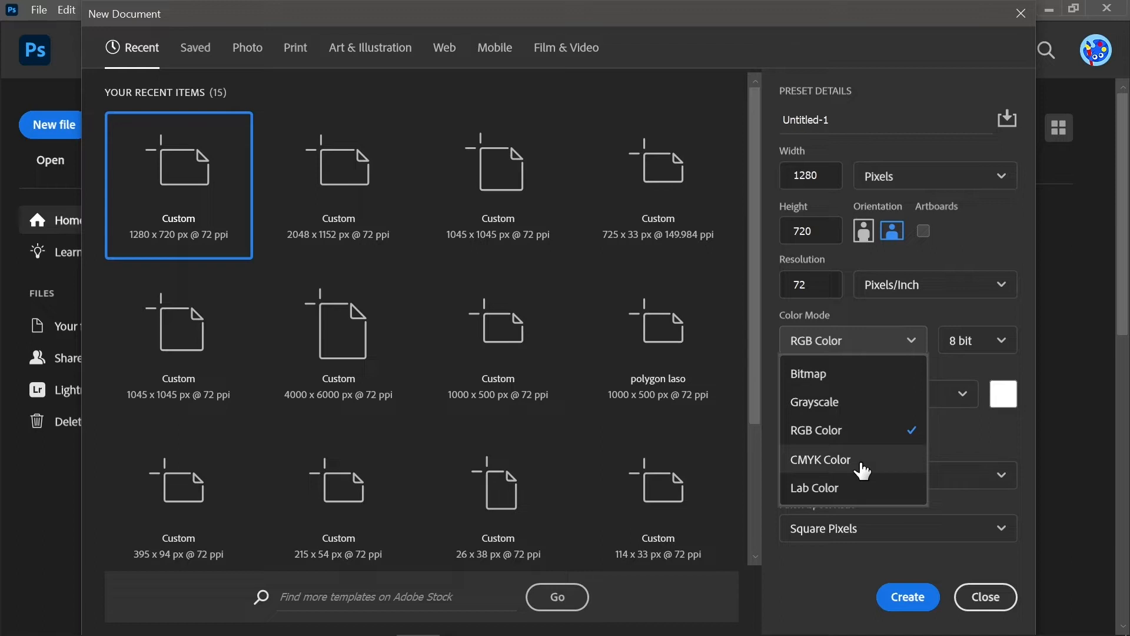
pyautogui.click(895, 311)
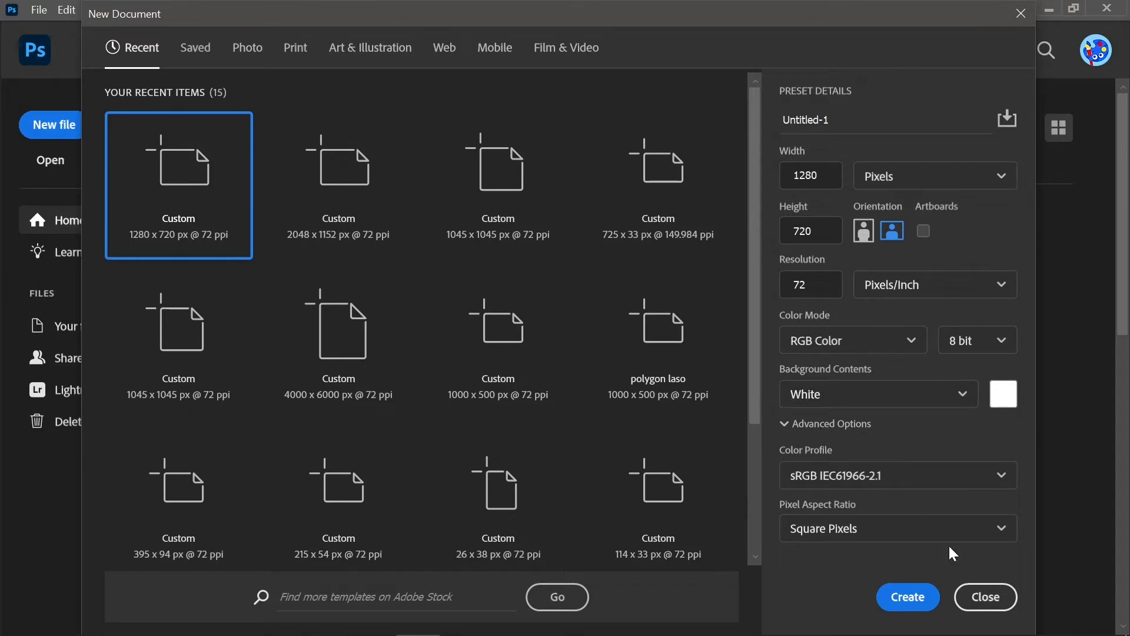
pyautogui.click(908, 603)
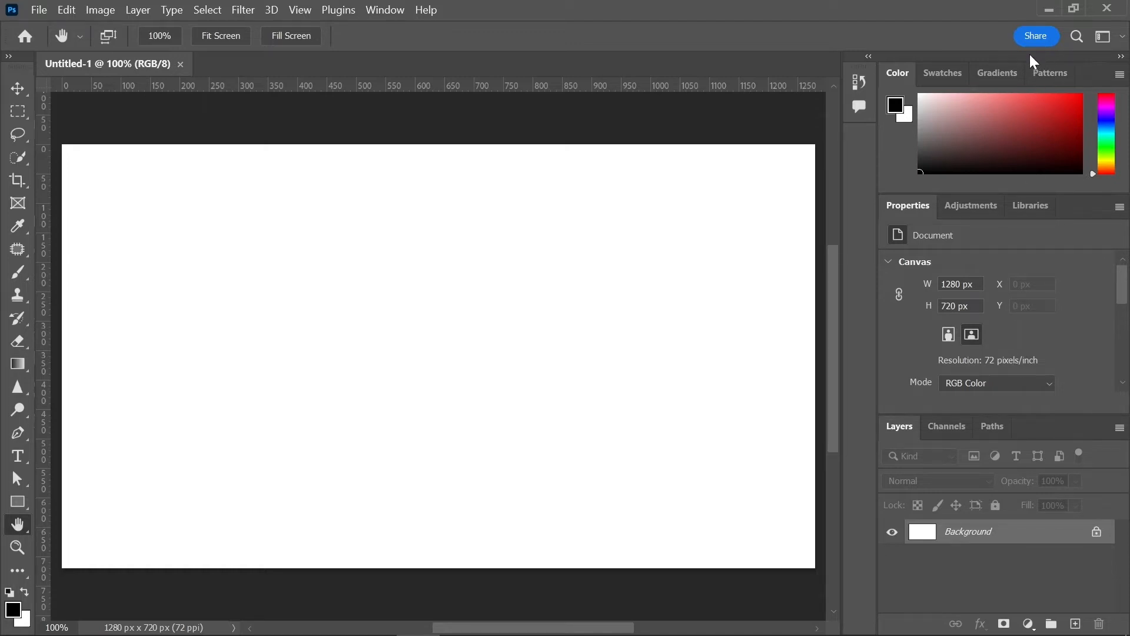
# - Undock the panel group, pull Adjustments out as a separate floating panel, and close all of these panels
pyautogui.moveTo(1015, 58); pyautogui.dragTo(551, 69)
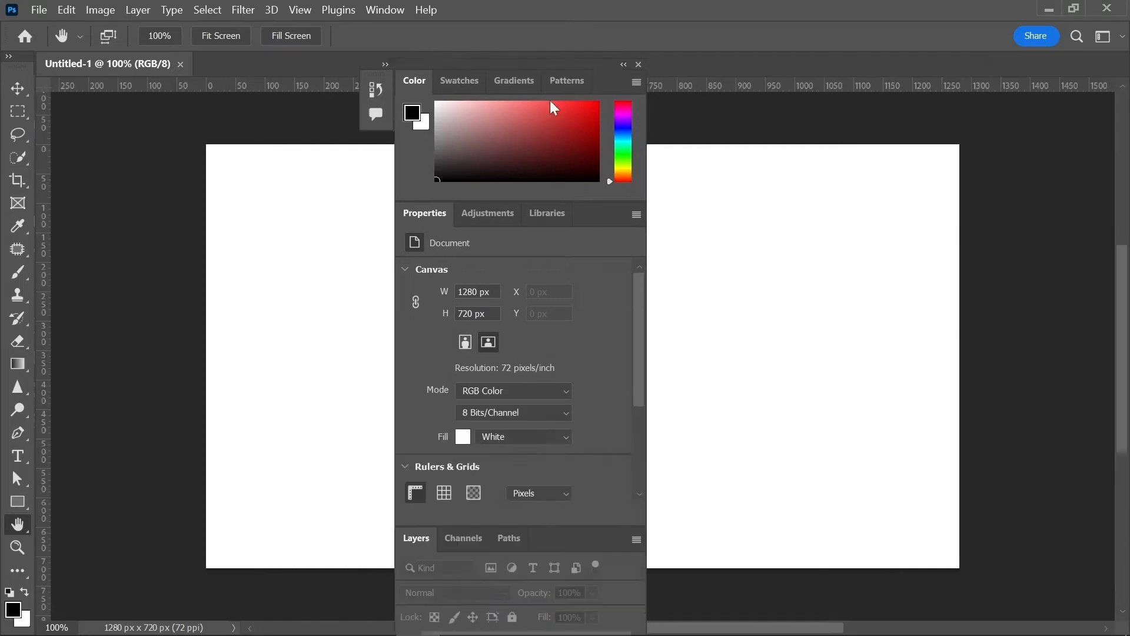
pyautogui.moveTo(492, 217); pyautogui.dragTo(858, 154)
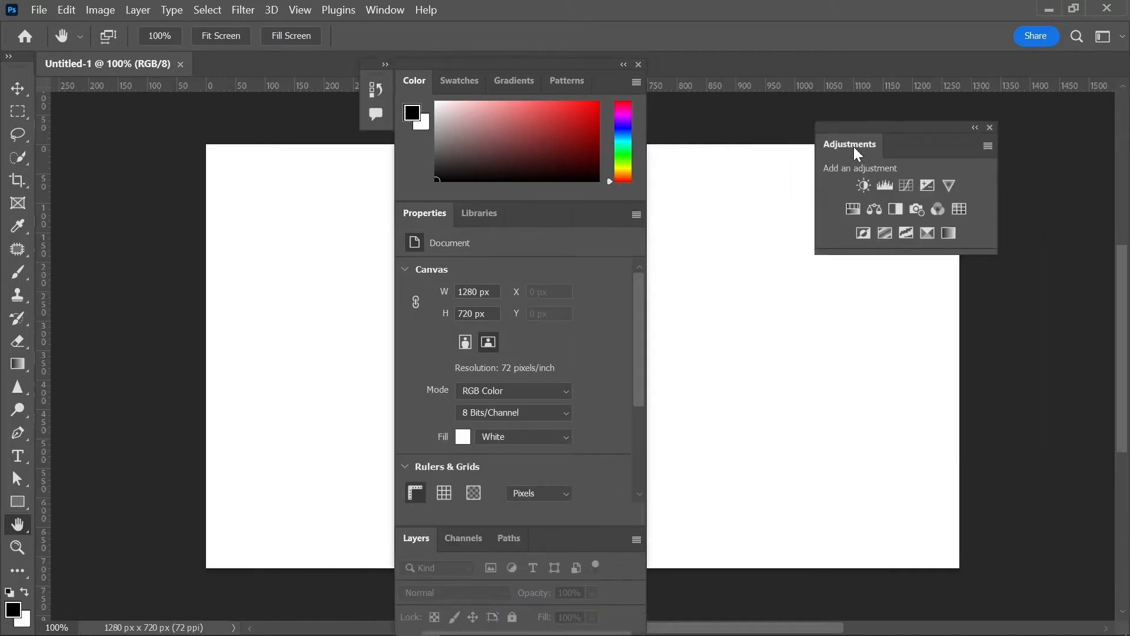
pyautogui.click(990, 127)
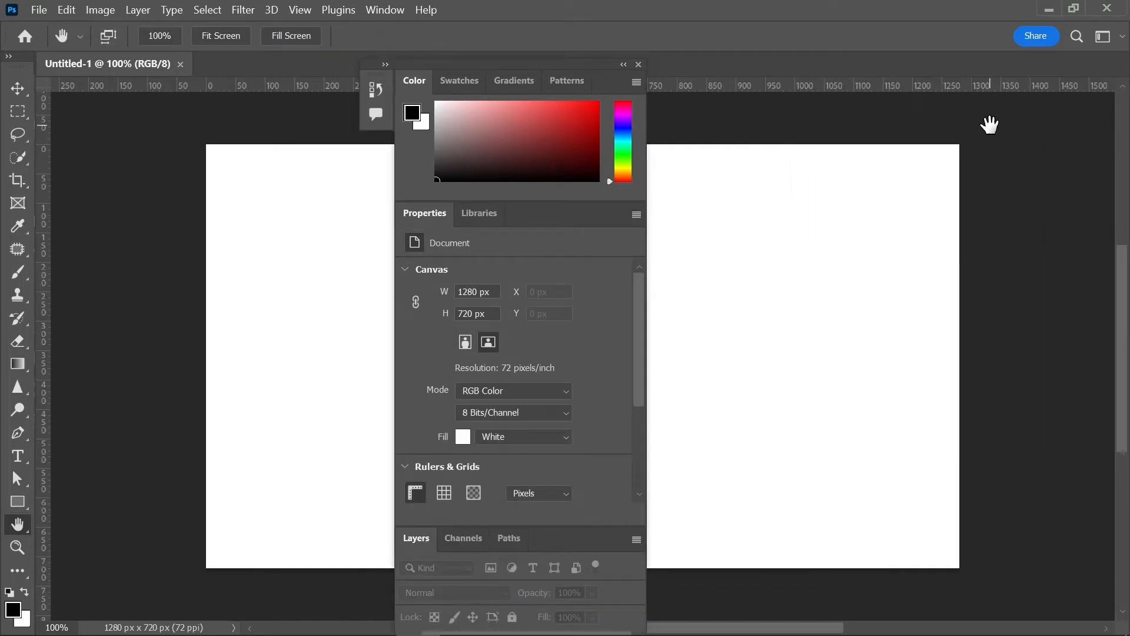
pyautogui.click(638, 66)
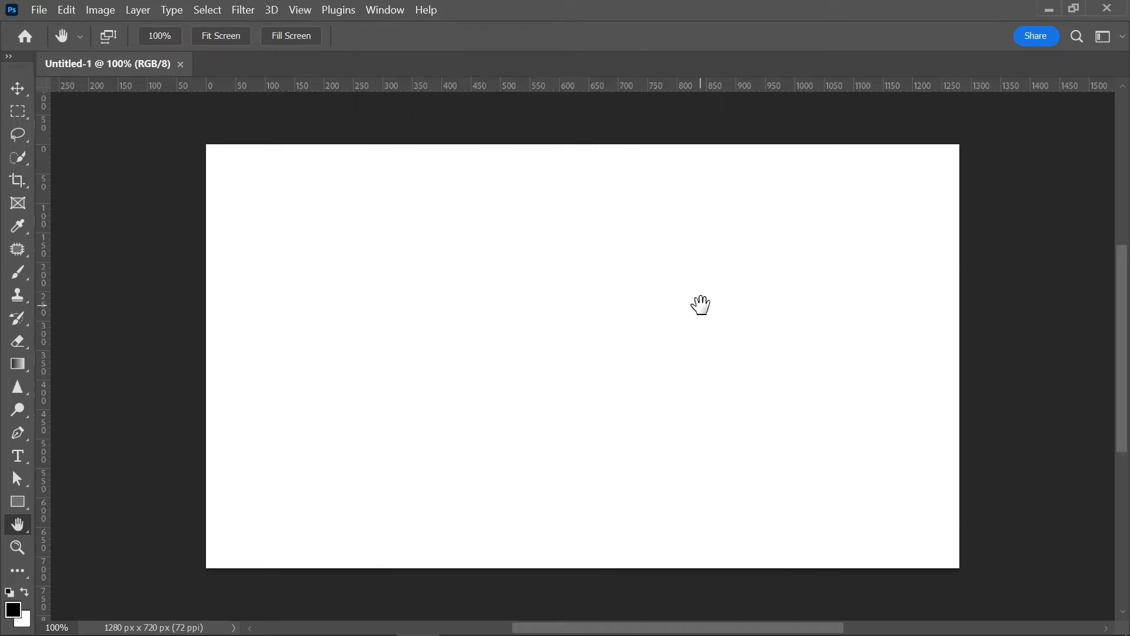
# - Reset the Essentials workspace to restore its default panel layout
pyautogui.click(396, 16)
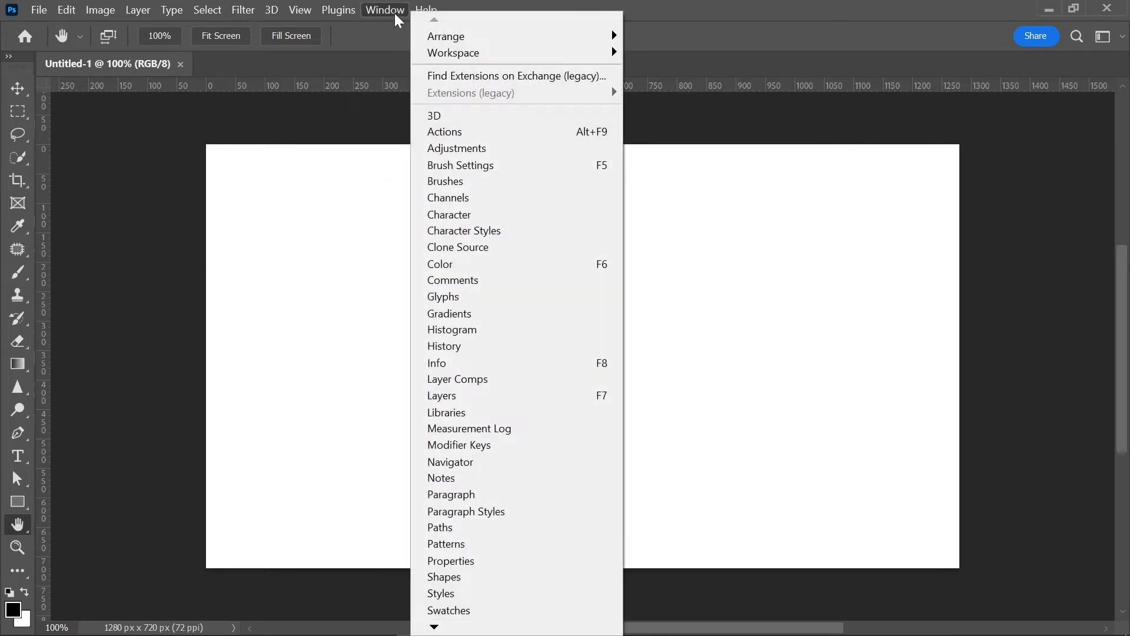
pyautogui.moveTo(478, 60)
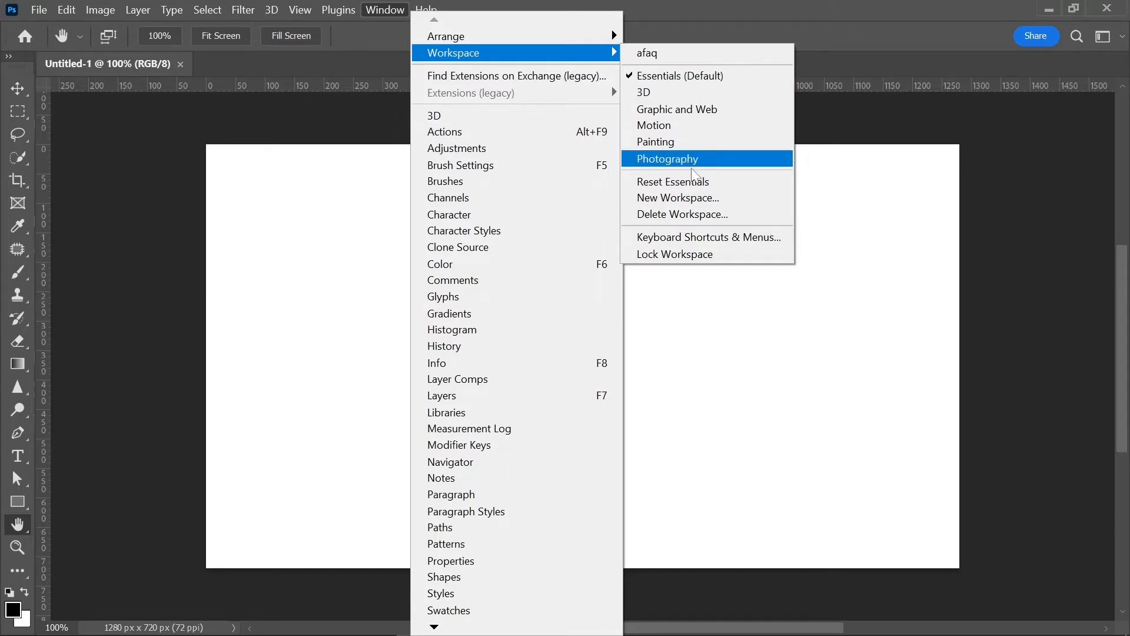
pyautogui.click(695, 183)
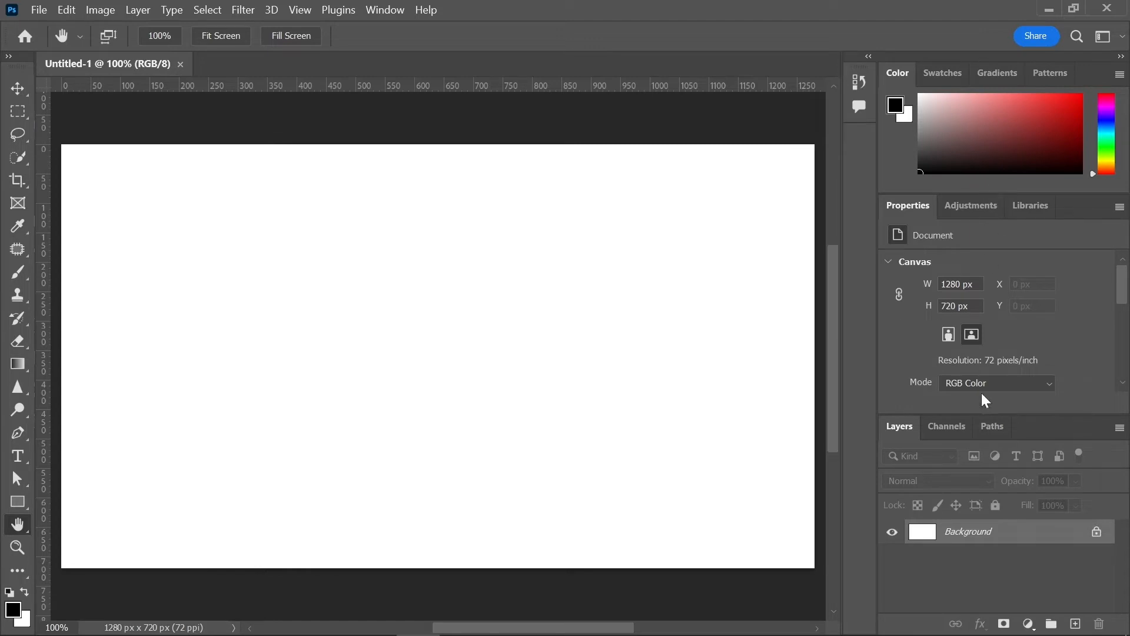
# - Switch to the saved custom workspace and reset it to its stored panel layout
pyautogui.click(392, 15)
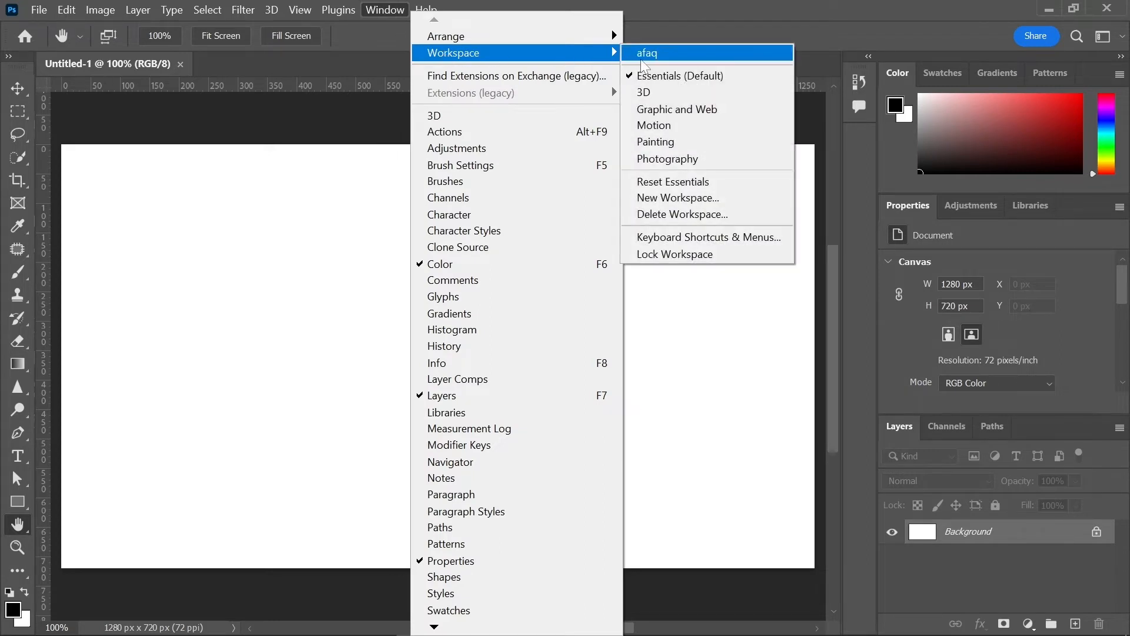
pyautogui.click(645, 54)
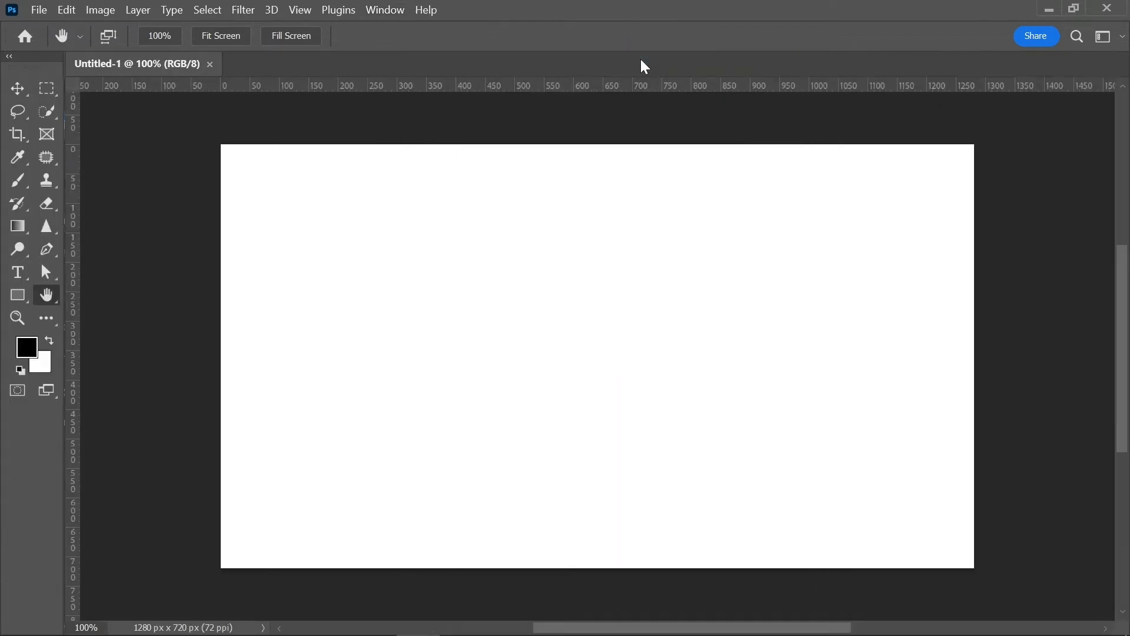
pyautogui.click(380, 14)
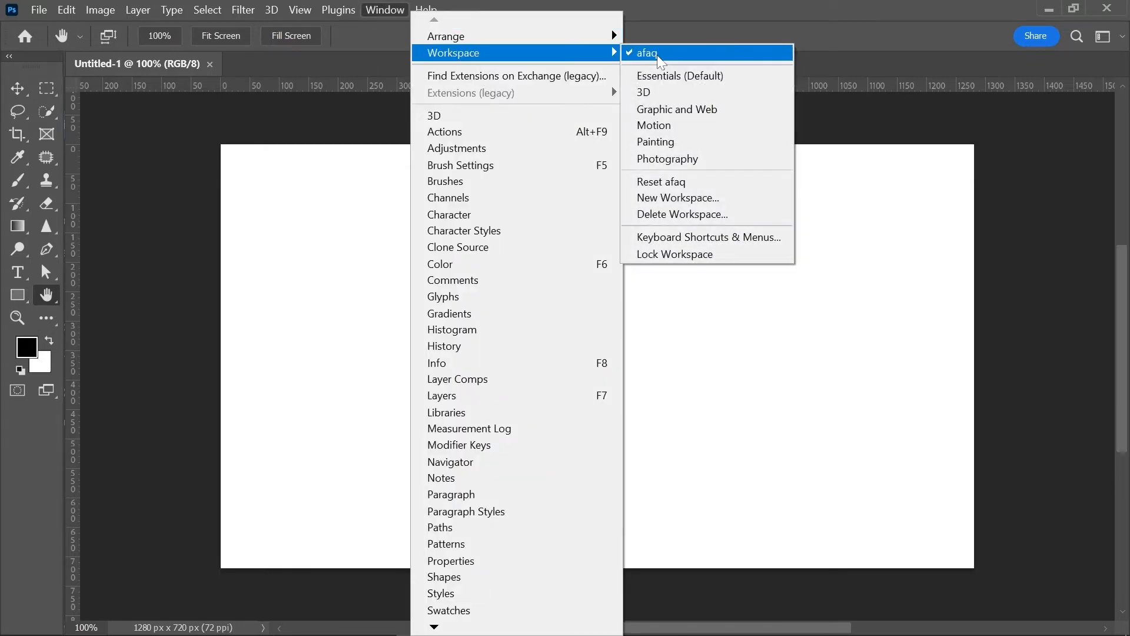
pyautogui.click(685, 181)
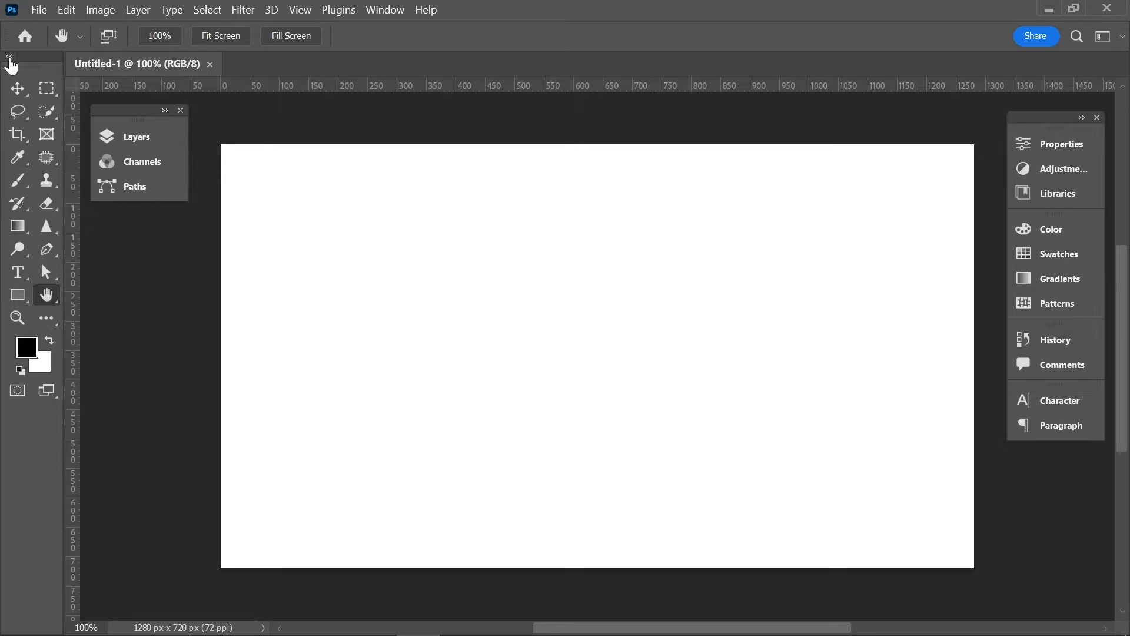
# - Toggle the toolbox between one and two columns and swap the foreground and background colors
pyautogui.click(9, 58)
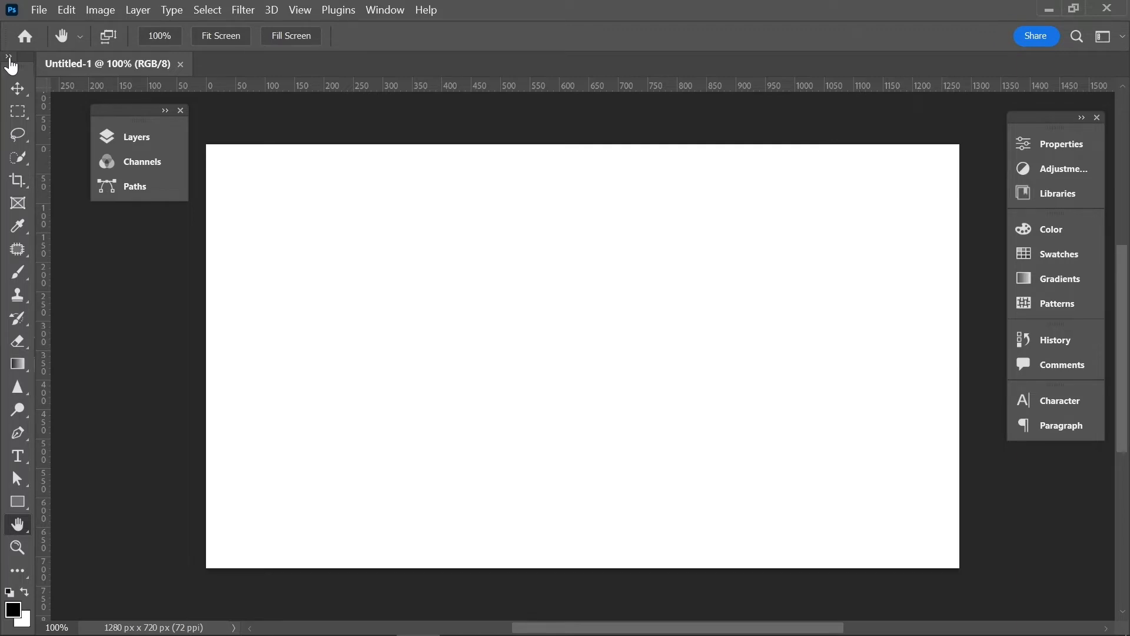
pyautogui.click(9, 58)
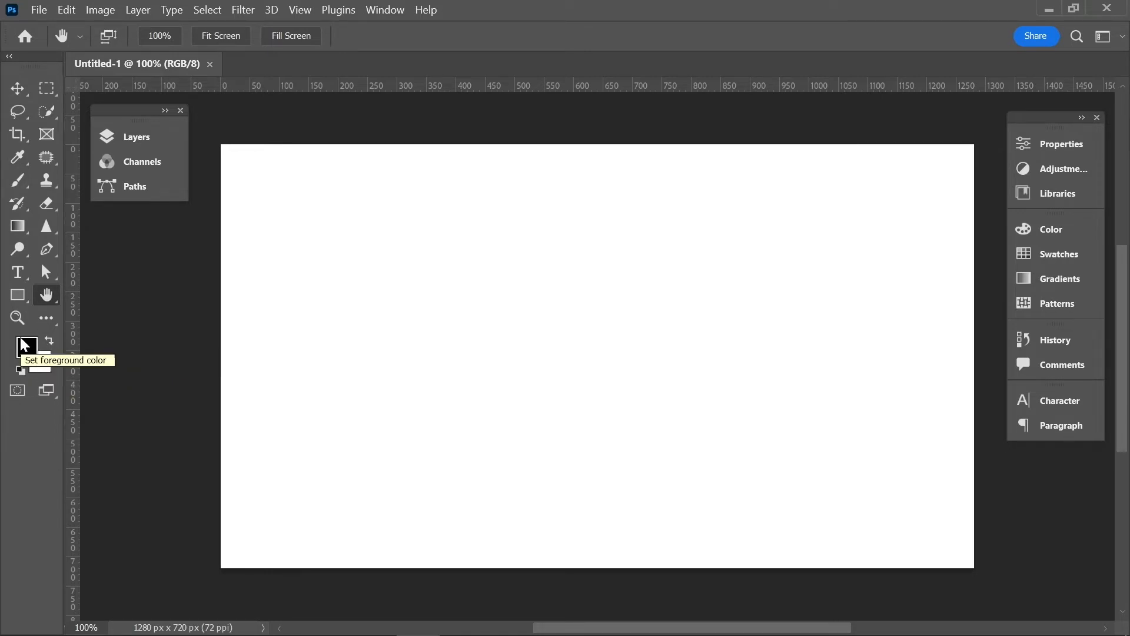
pyautogui.click(50, 342)
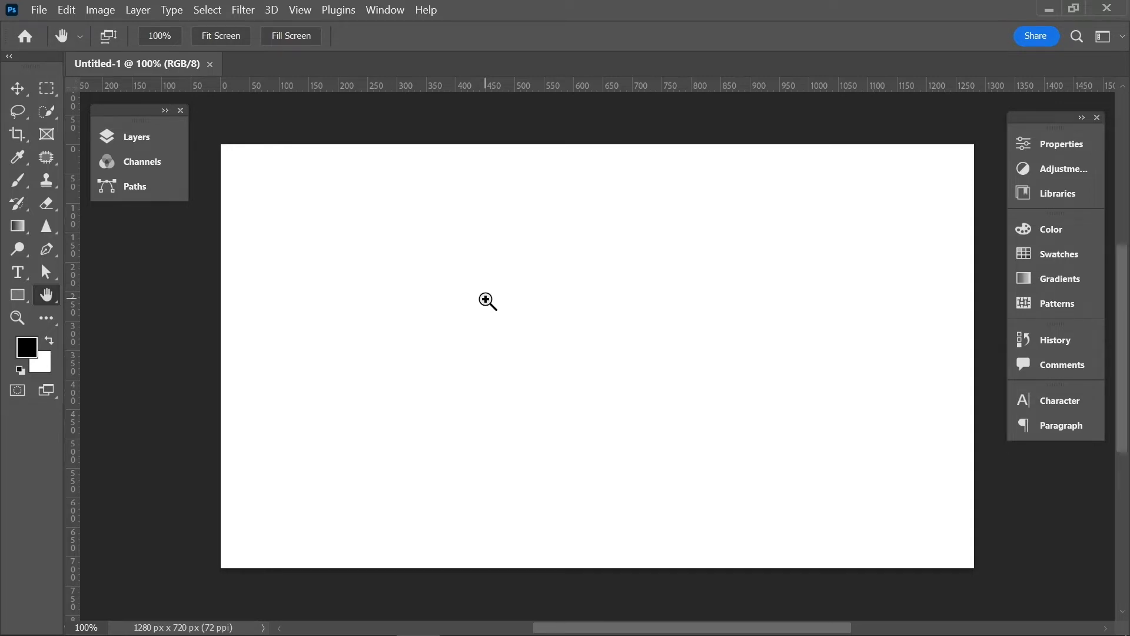
# - Zoom the canvas in to 300%, out to 50%, and settle on a 66.67% view
pyautogui.hotkey('ctrl', '+')
pyautogui.hotkey('ctrl', '+')
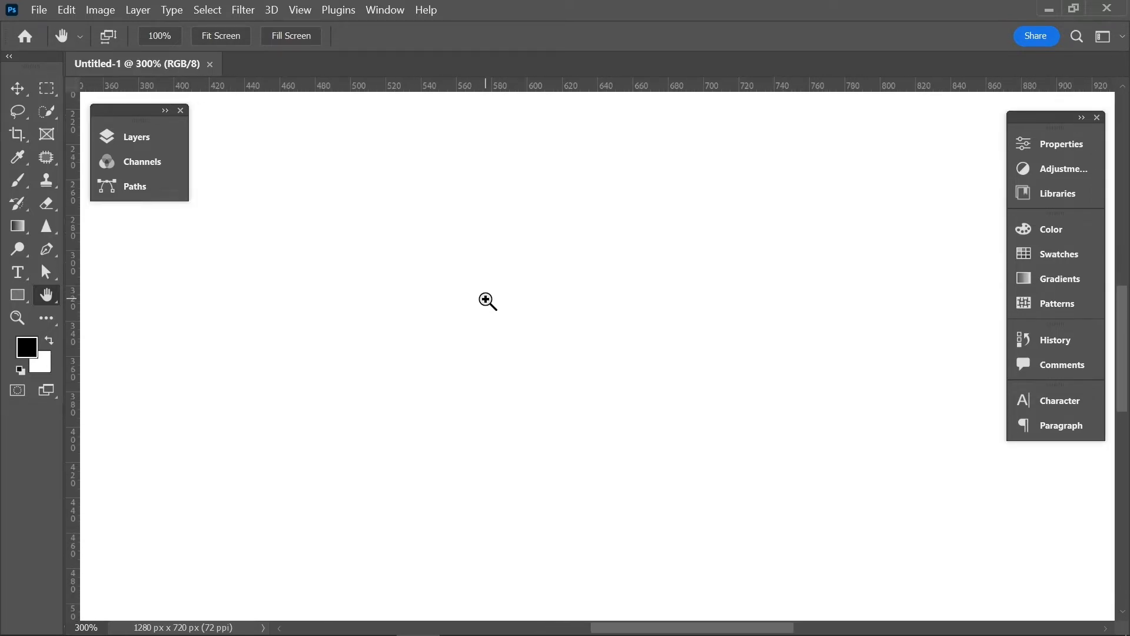
pyautogui.hotkey('ctrl', '-')
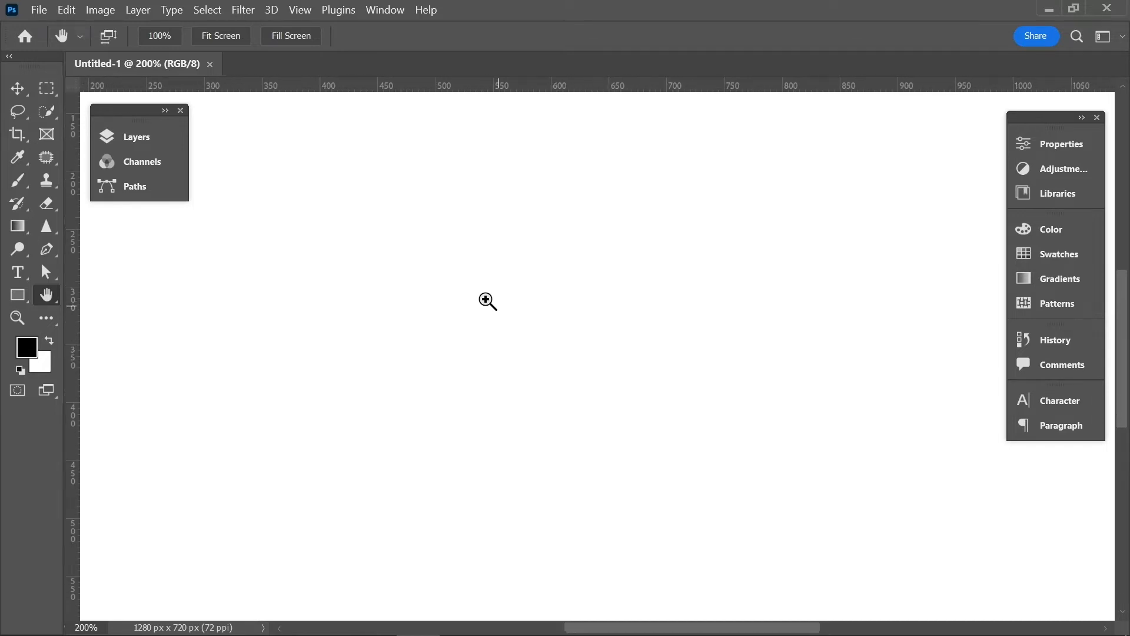
pyautogui.hotkey('ctrl', '-')
pyautogui.hotkey('ctrl', '-')
pyautogui.hotkey('ctrl', '-')
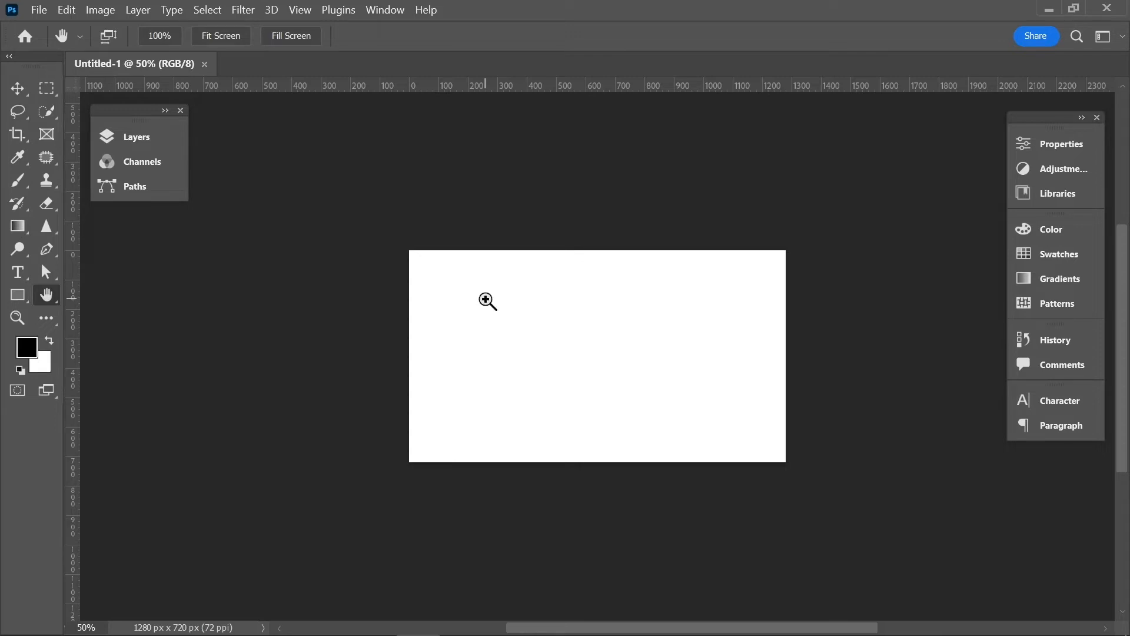
pyautogui.click(487, 301)
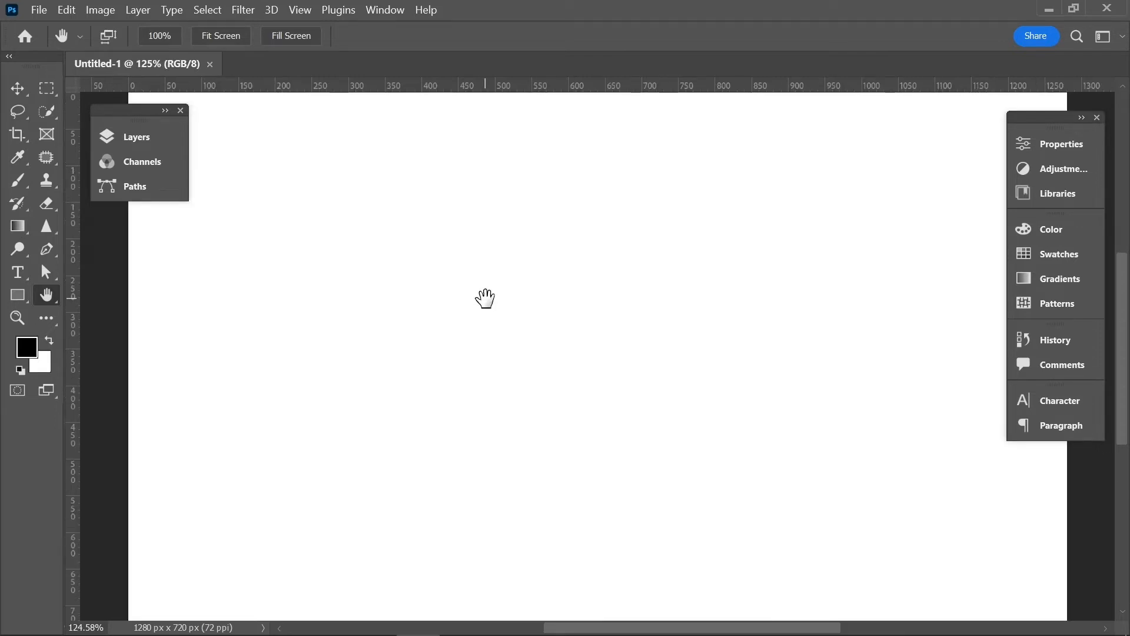
pyautogui.hotkey('ctrl', '-')
pyautogui.hotkey('ctrl', '-')
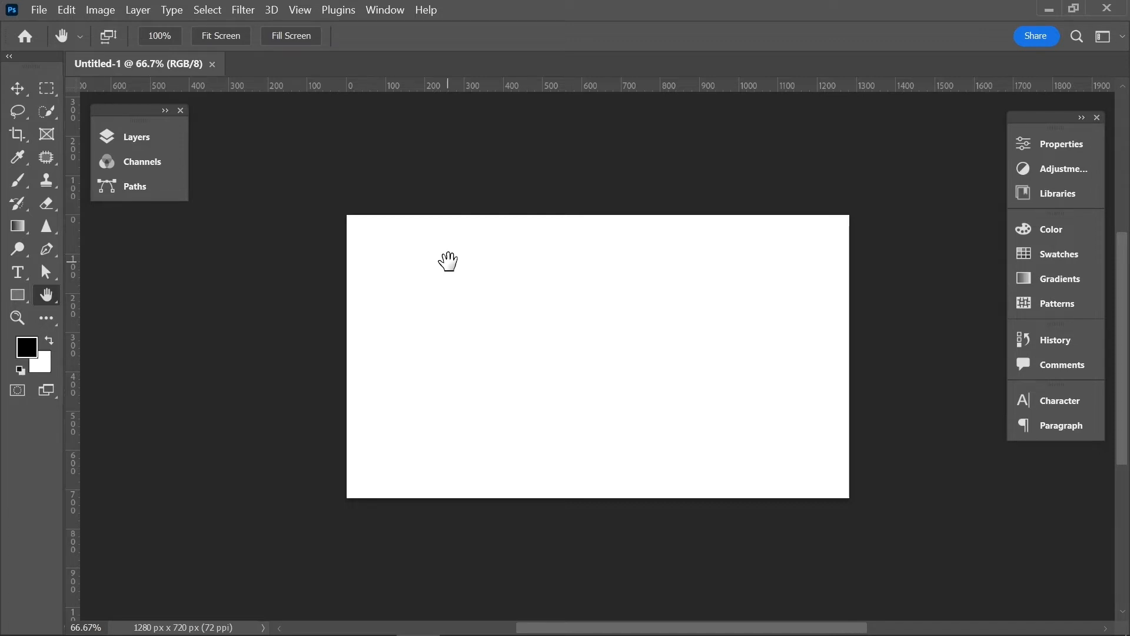
# - Draw a rectangular marquee selection across the upper middle of the white canvas
pyautogui.click(47, 92)
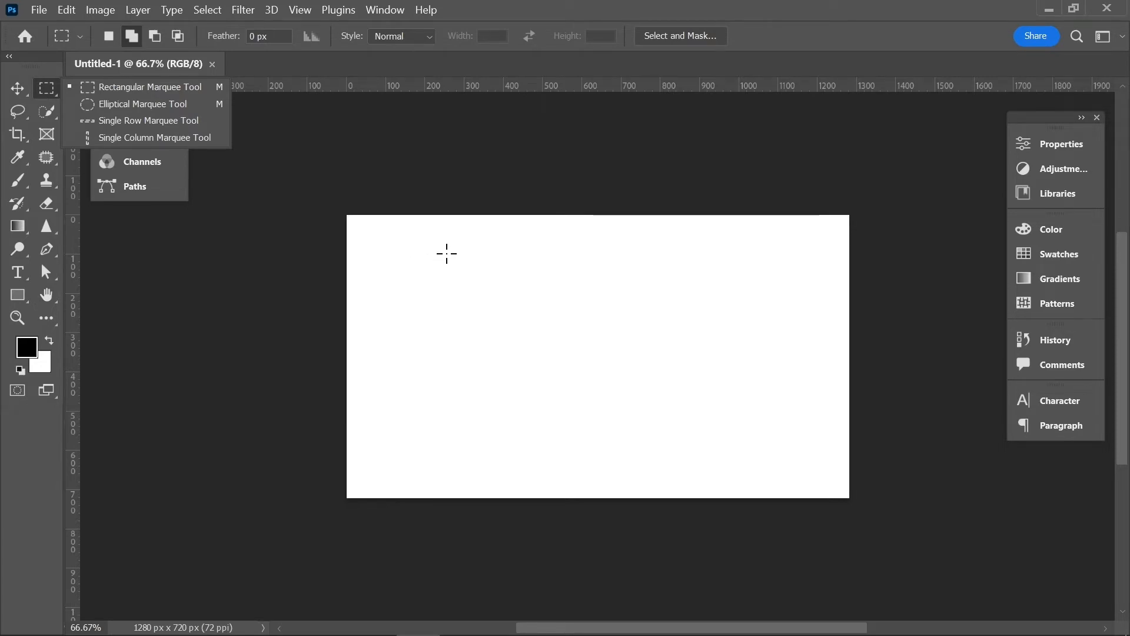
pyautogui.moveTo(447, 254); pyautogui.dragTo(669, 391)
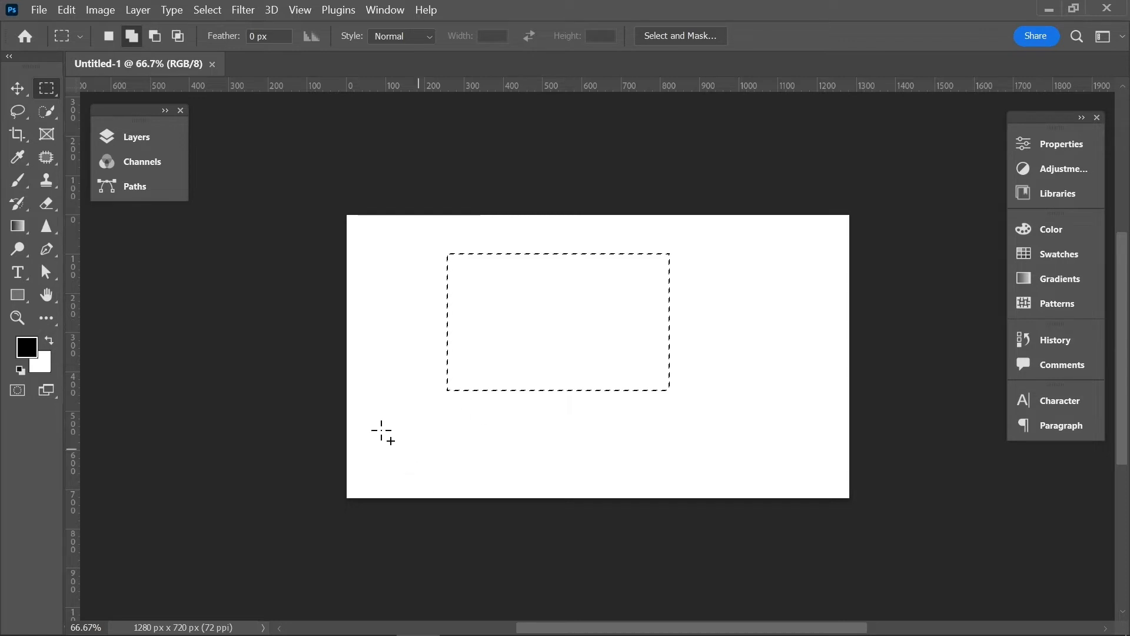
# - Paint black strokes inside the rectangular selection with the 60 px soft brush, and undo the painting
pyautogui.click(20, 179)
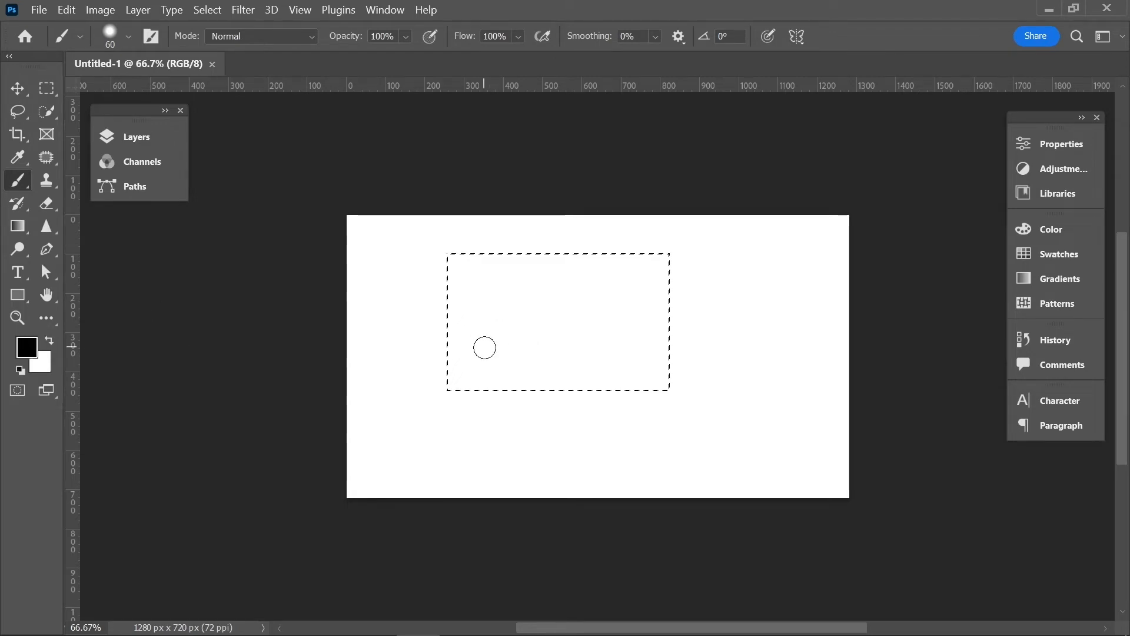
pyautogui.click(515, 322)
pyautogui.moveTo(516, 365)
pyautogui.mouseDown()
pyautogui.moveTo(677, 330)
pyautogui.moveTo(674, 387)
pyautogui.moveTo(688, 317)
pyautogui.moveTo(507, 414)
pyautogui.moveTo(701, 227)
pyautogui.moveTo(620, 245)
pyautogui.mouseUp()
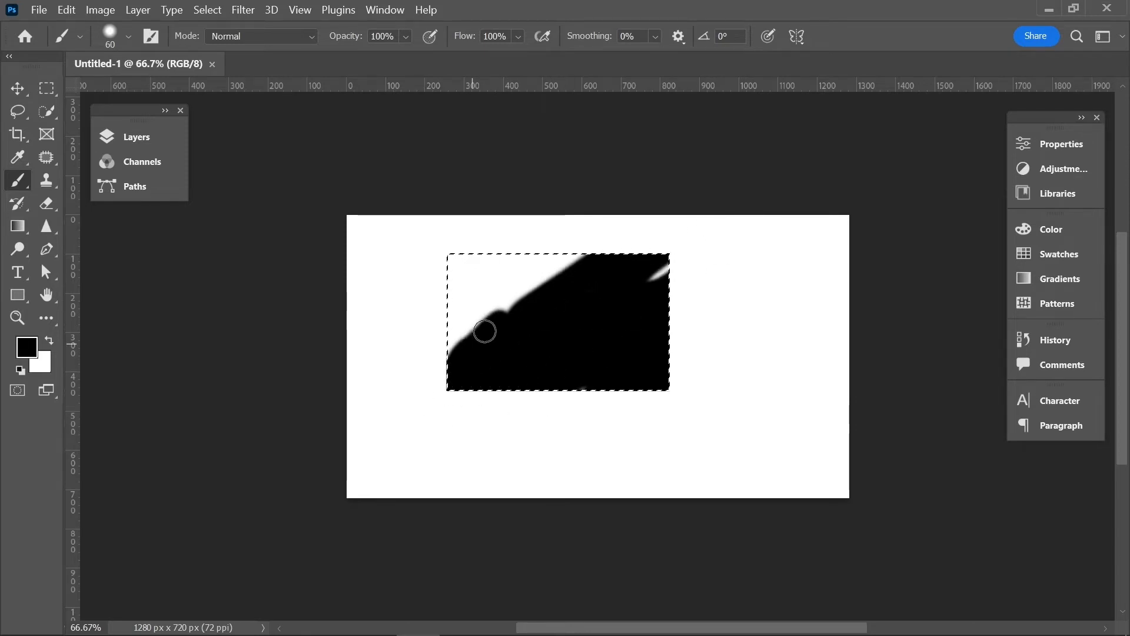
pyautogui.moveTo(485, 331); pyautogui.dragTo(485, 331)
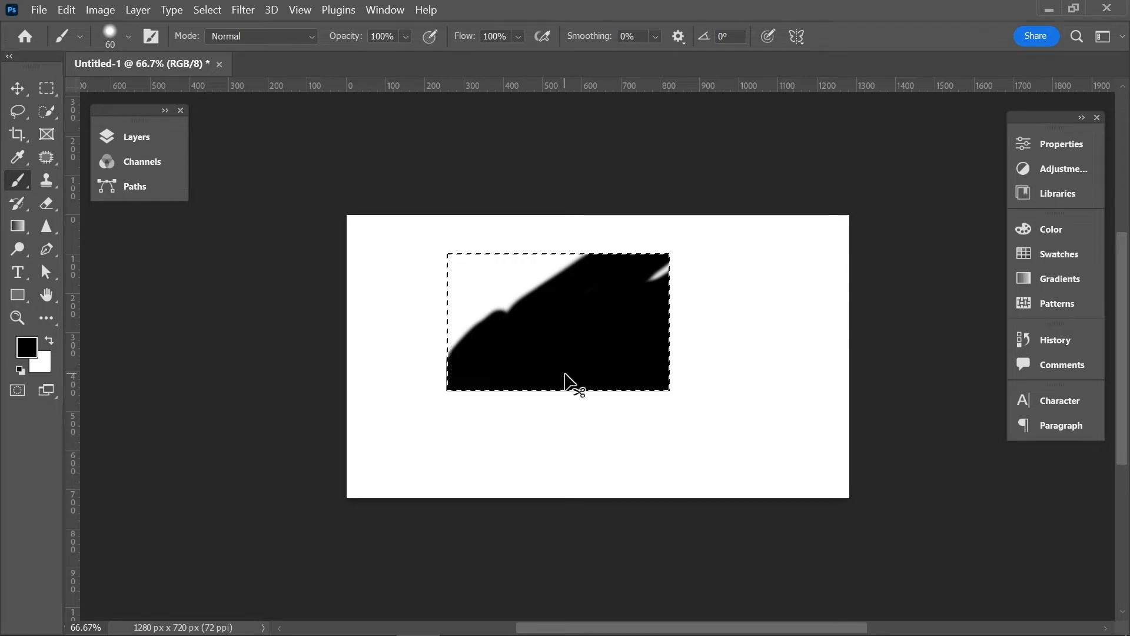
pyautogui.hotkey('ctrl', 'z')
pyautogui.hotkey('ctrl', 'z')
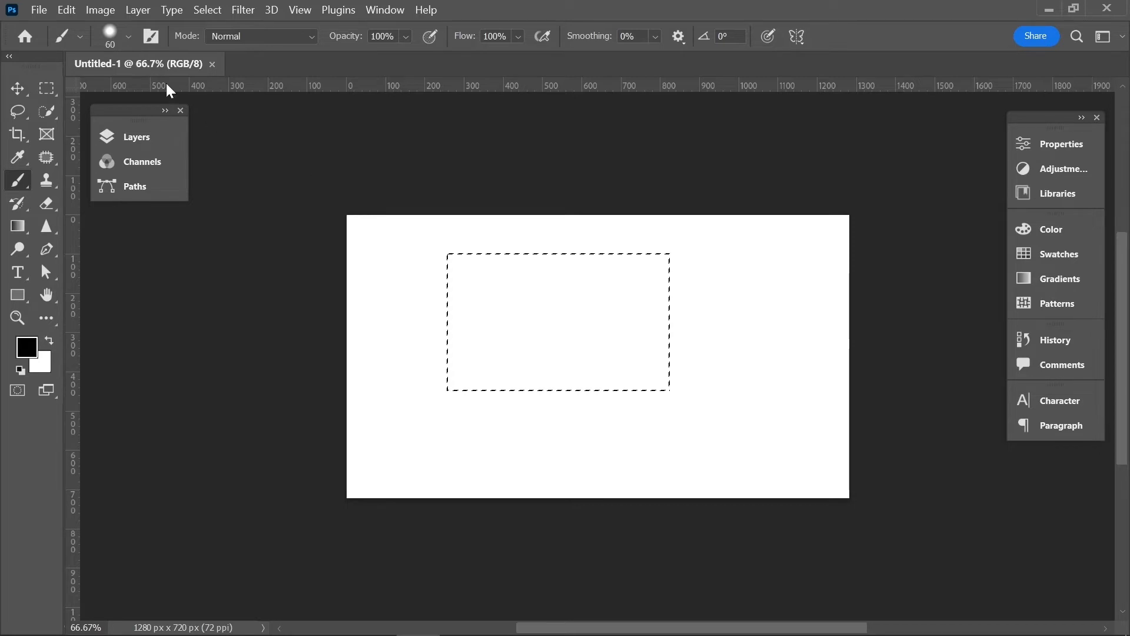
# - Replace the current selection with a smaller rectangular marquee selection on the right side of the canvas
pyautogui.click(52, 96)
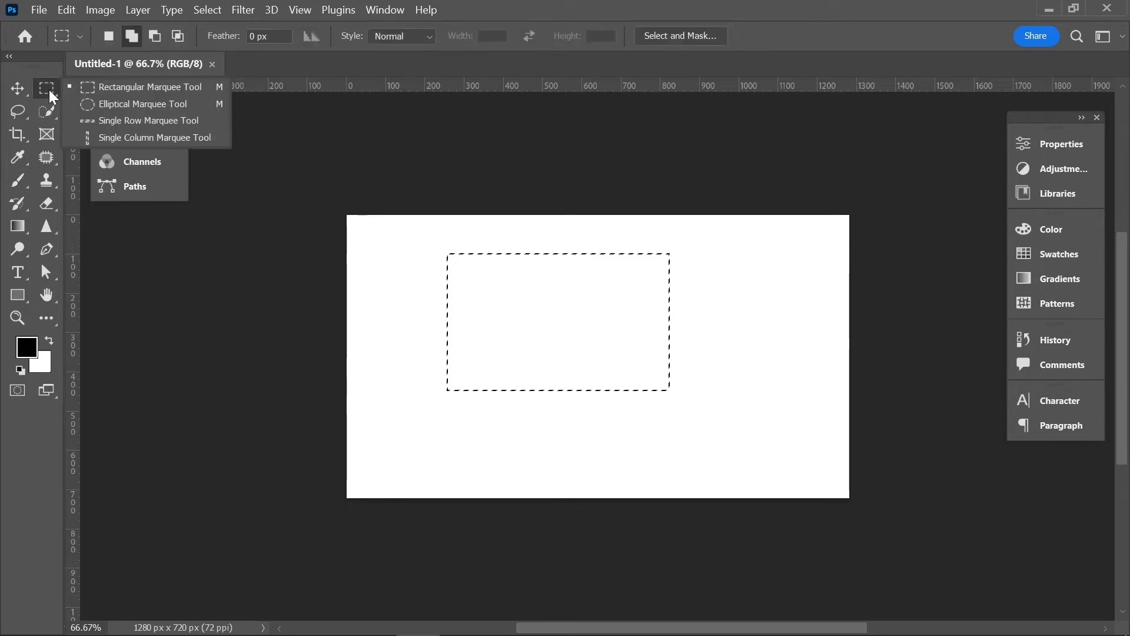
pyautogui.click(198, 194)
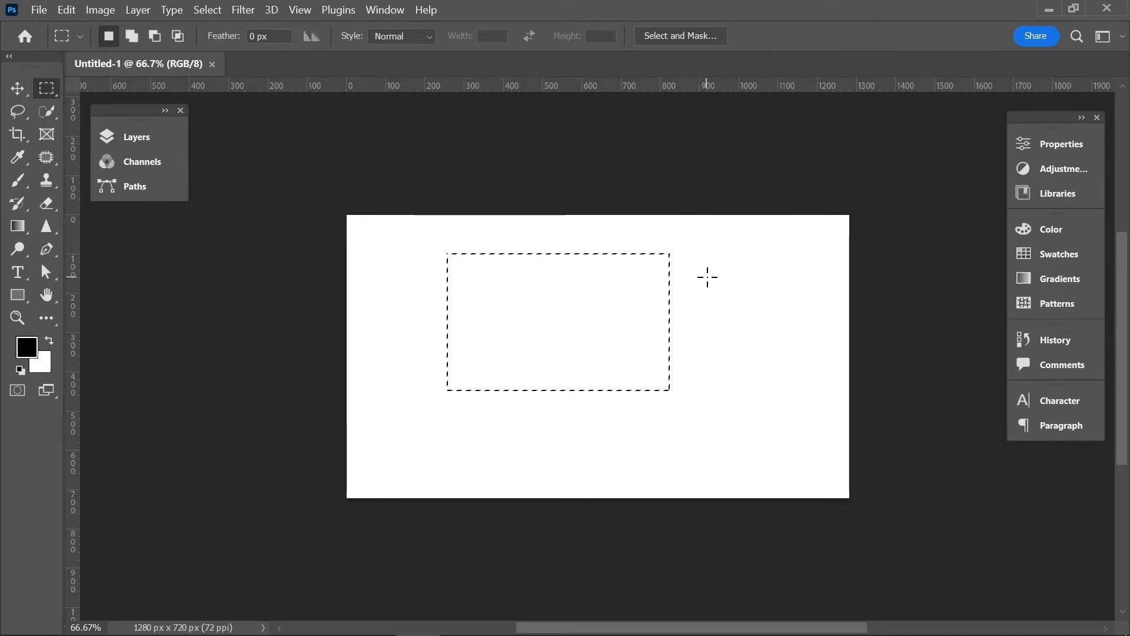
pyautogui.moveTo(708, 275); pyautogui.dragTo(799, 391)
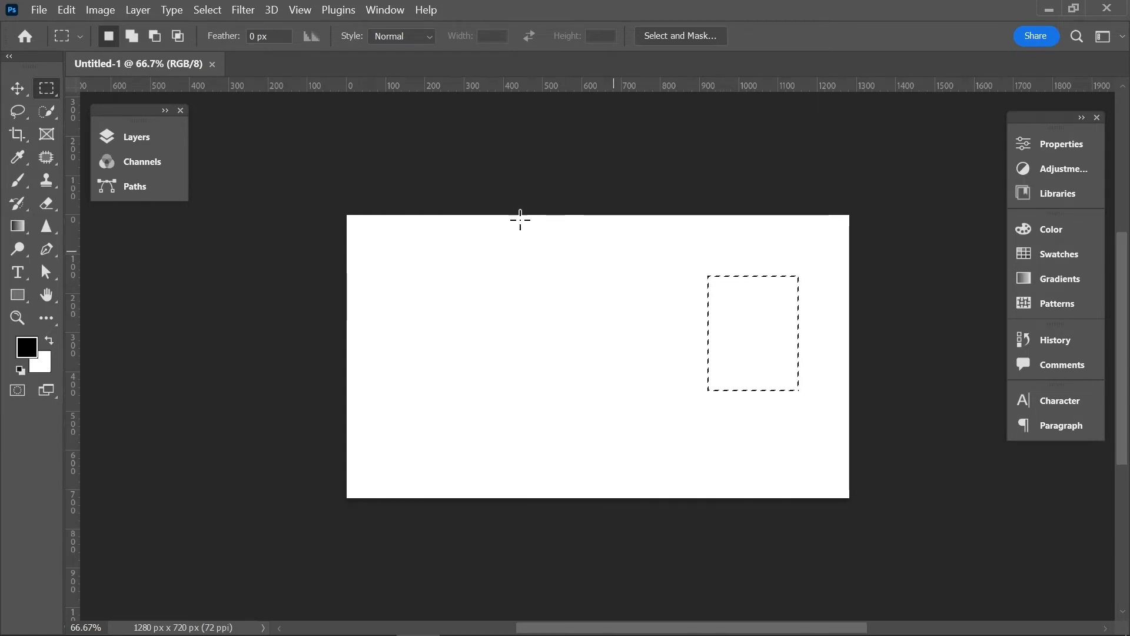
# - Add two more separate rectangles to the selection, one in the left part and one in the middle of the canvas
pyautogui.click(135, 33)
pyautogui.moveTo(411, 265); pyautogui.dragTo(519, 384)
pyautogui.moveTo(561, 284); pyautogui.dragTo(633, 375)
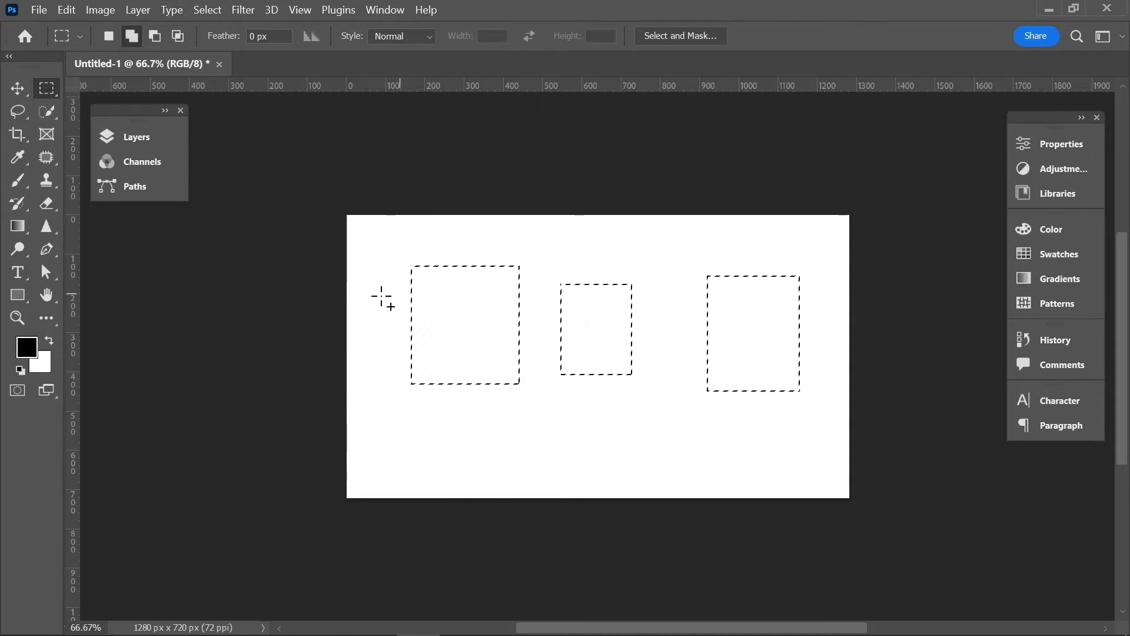
# - Add a long, narrow horizontal rectangle that joins all three selected rectangles into one selection
pyautogui.moveTo(362, 302); pyautogui.dragTo(604, 321)
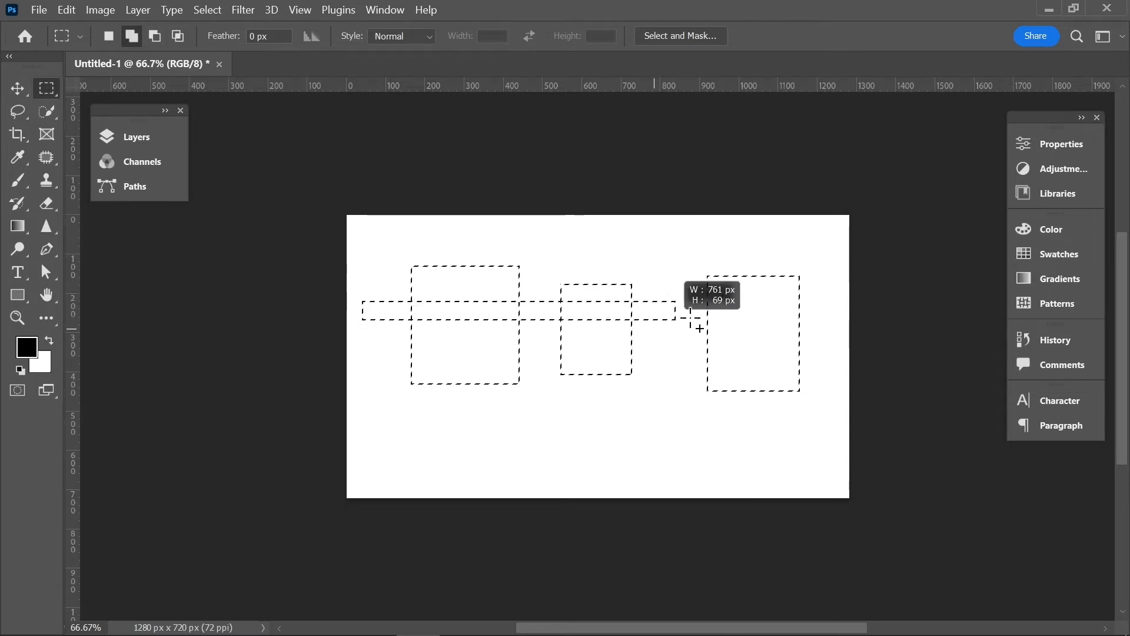
pyautogui.moveTo(690, 319); pyautogui.dragTo(814, 338)
pyautogui.press('Escape')
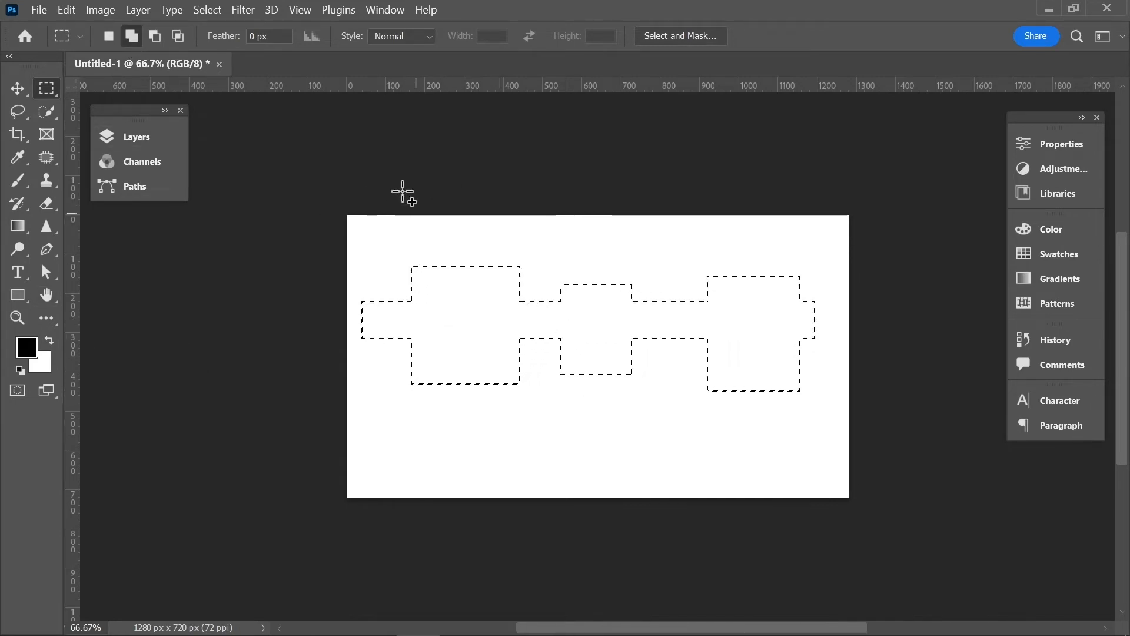
# - Subtract a rectangle from the upper middle of the joined selection, and try intersecting the selection with a wide rectangle
pyautogui.click(154, 36)
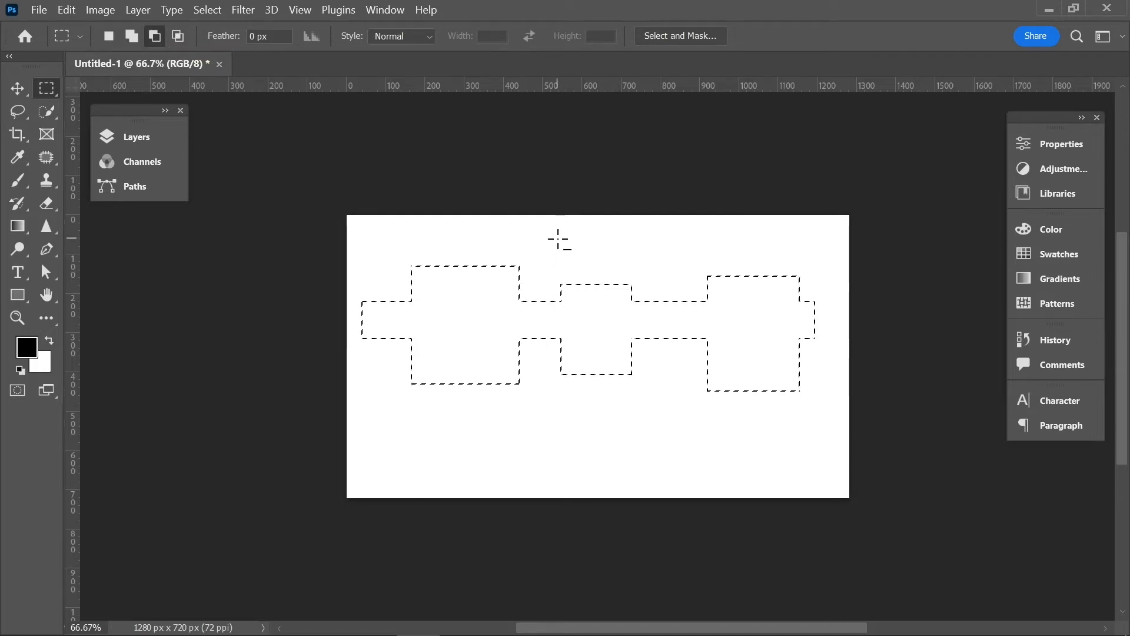
pyautogui.moveTo(558, 240); pyautogui.dragTo(641, 333)
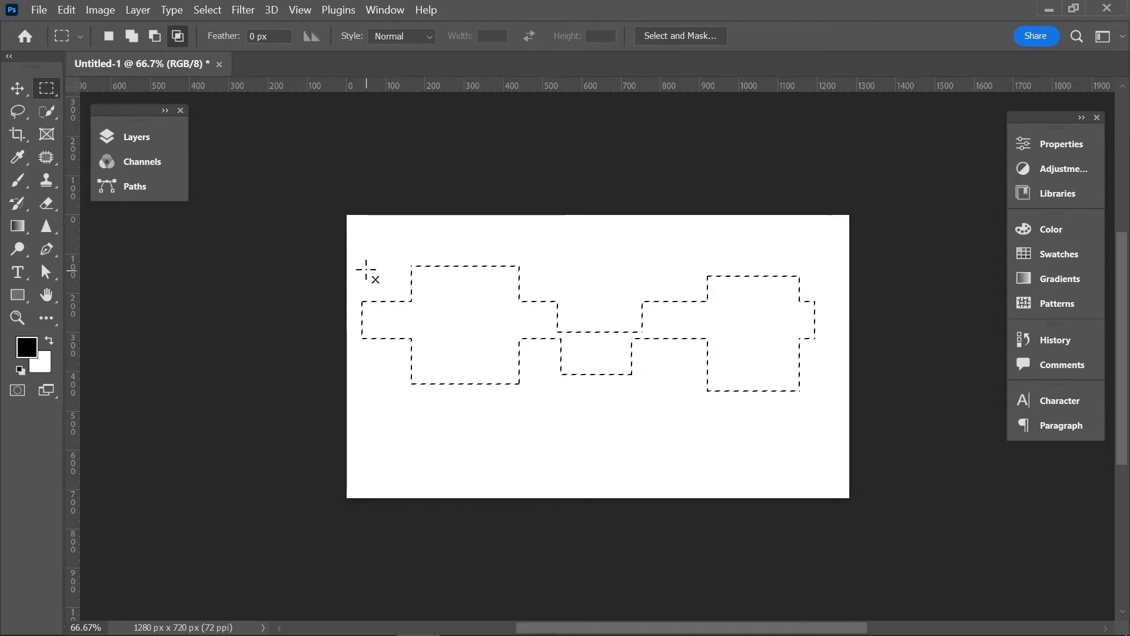
pyautogui.moveTo(369, 246); pyautogui.dragTo(831, 341)
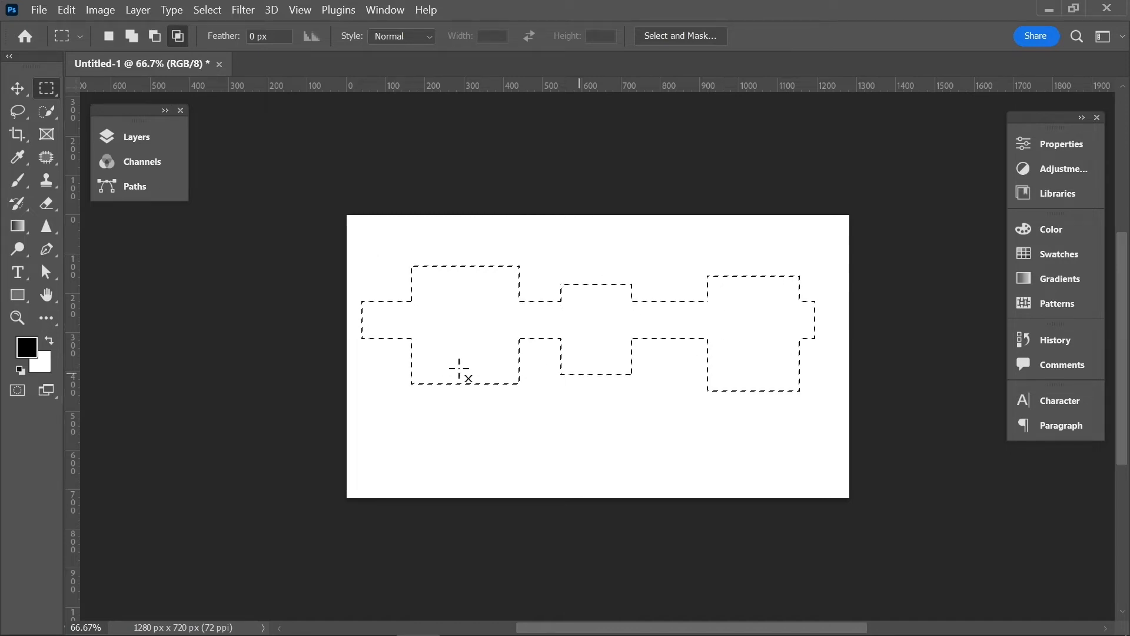
# - Clear the selection, and practise drawing and deselecting two new rectangular marquee selections
pyautogui.click(409, 280)
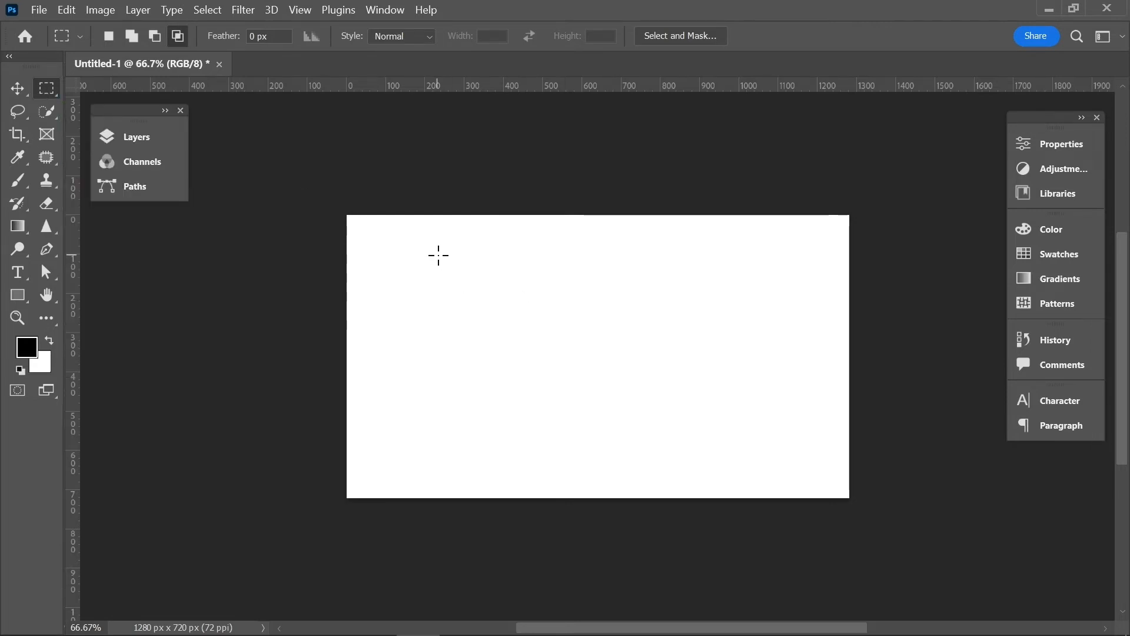
pyautogui.moveTo(438, 256); pyautogui.dragTo(681, 354)
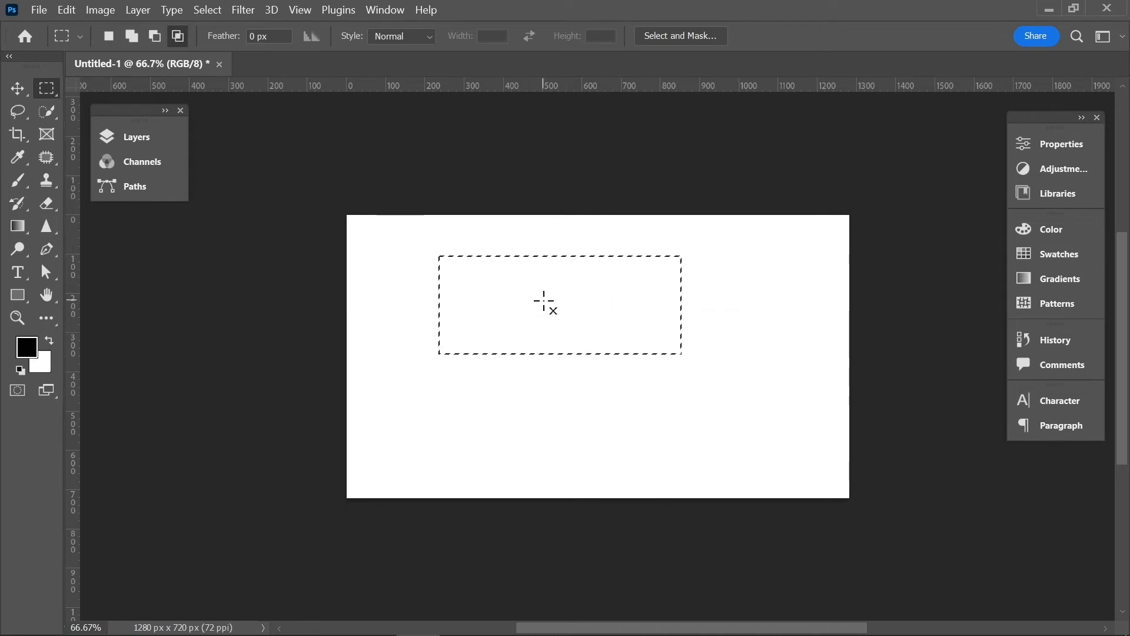
pyautogui.hotkey('ctrl', 'd')
pyautogui.moveTo(457, 272); pyautogui.dragTo(614, 425)
pyautogui.hotkey('ctrl', 'd')
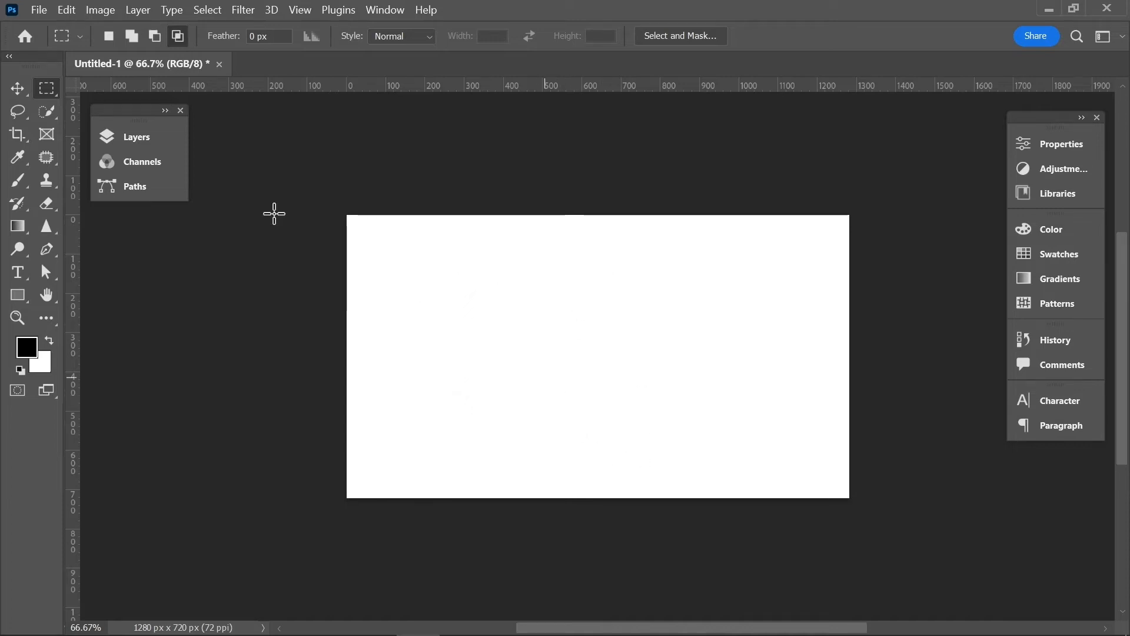
# - Draw a wide oval selection with the Elliptical Marquee tool, and replace it with a perfect circle
pyautogui.rightClick(54, 88)
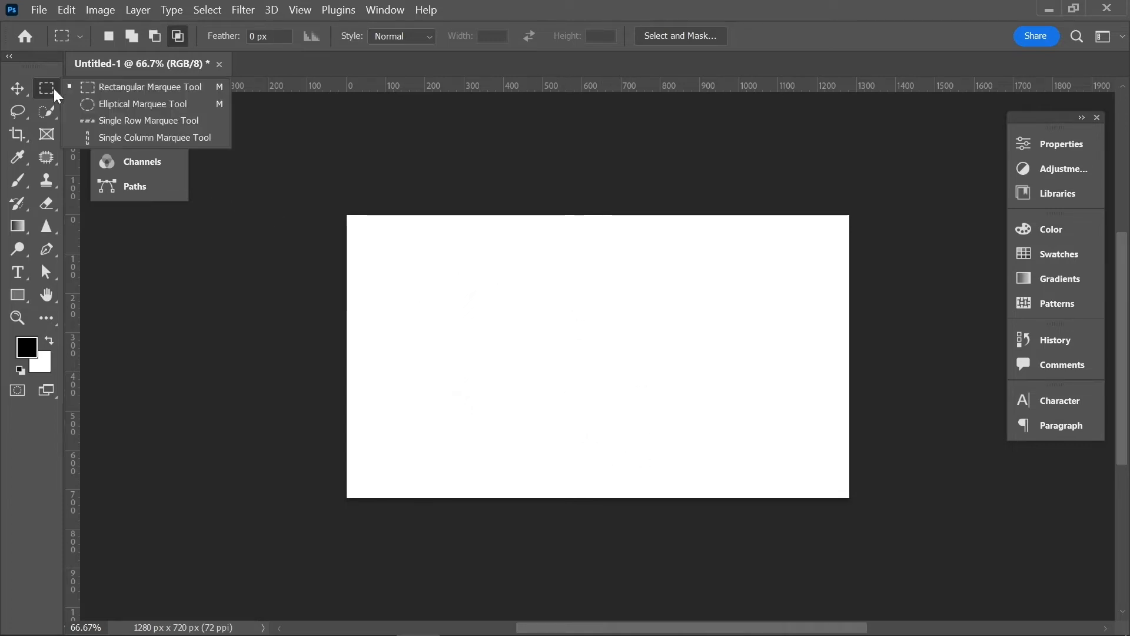
pyautogui.click(107, 111)
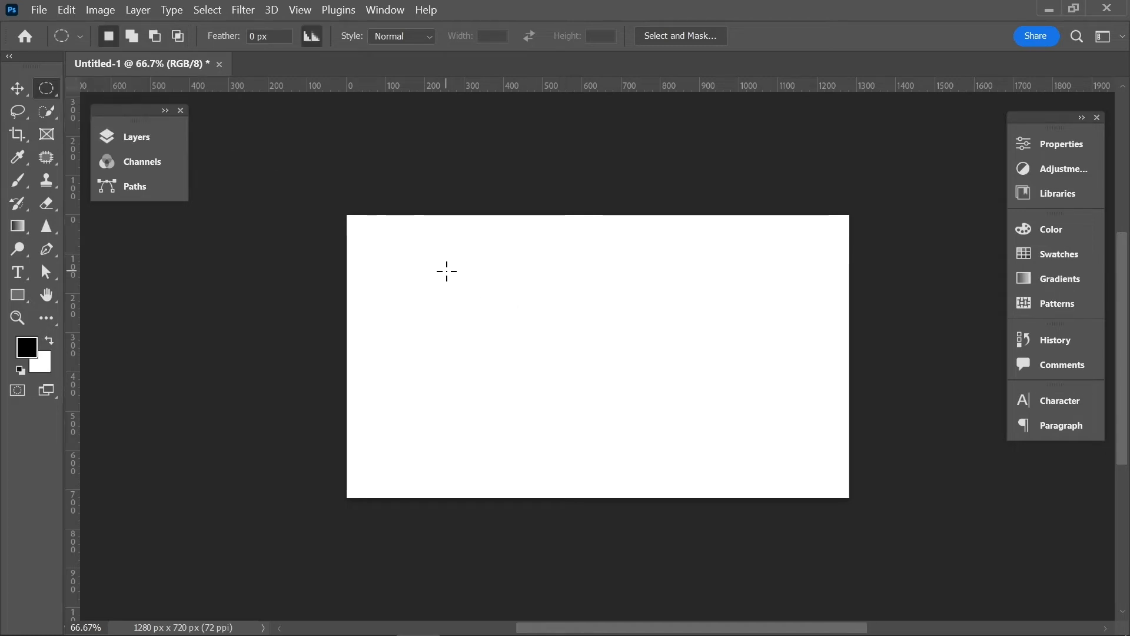
pyautogui.moveTo(447, 272); pyautogui.dragTo(744, 380)
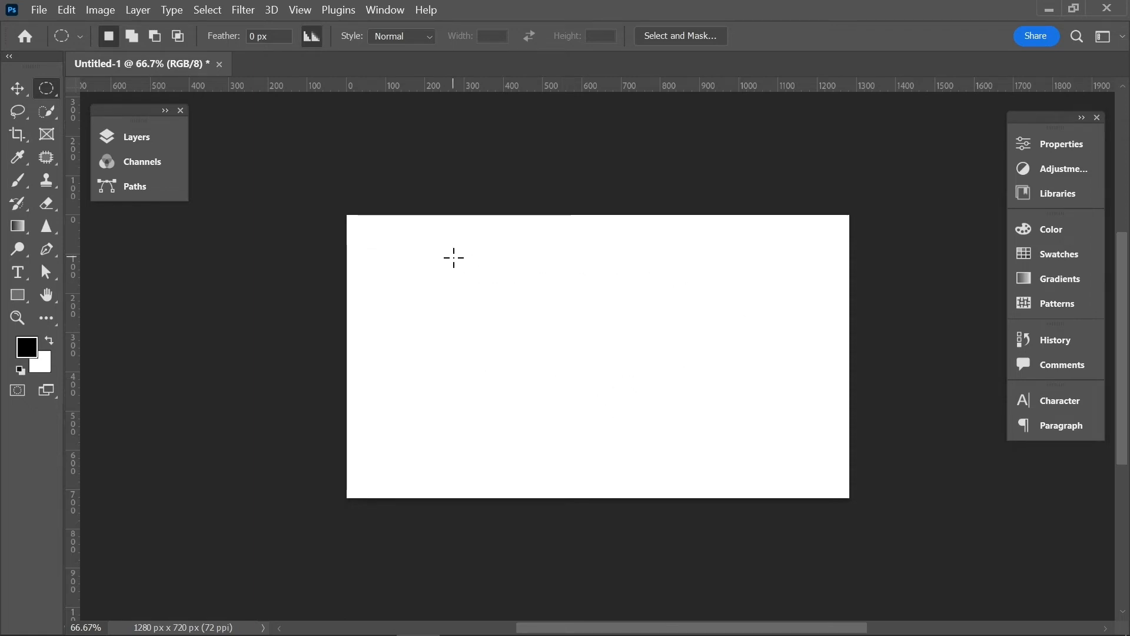
pyautogui.moveTo(454, 257); pyautogui.dragTo(752, 431)
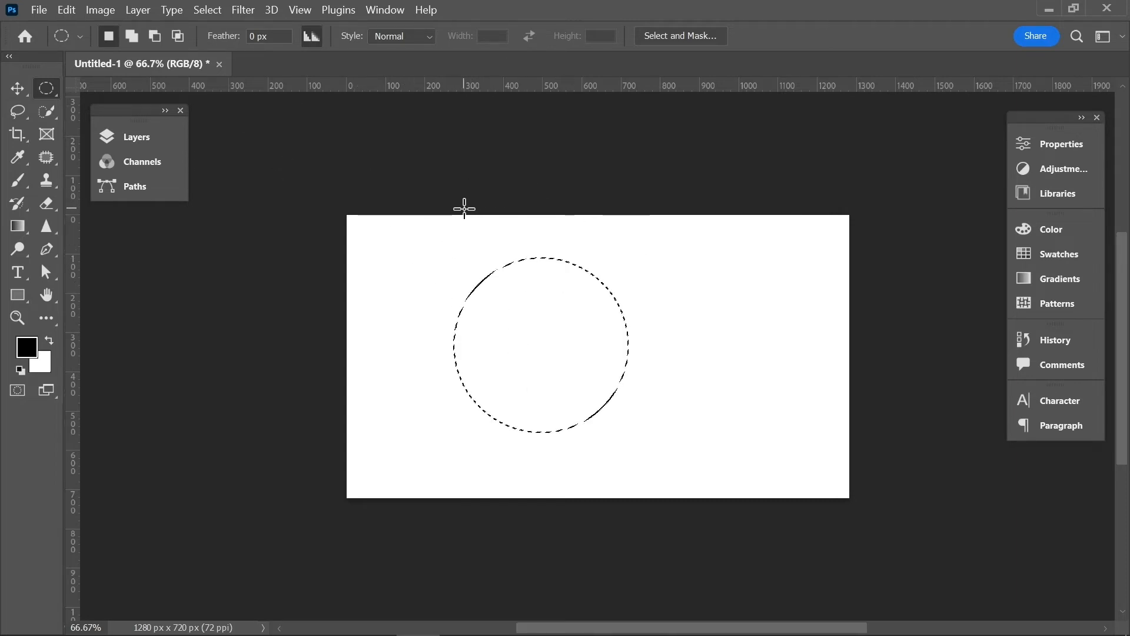
# - Clear the selection, and on a new layer fill a circular selection near the canvas center with black
pyautogui.click(157, 137)
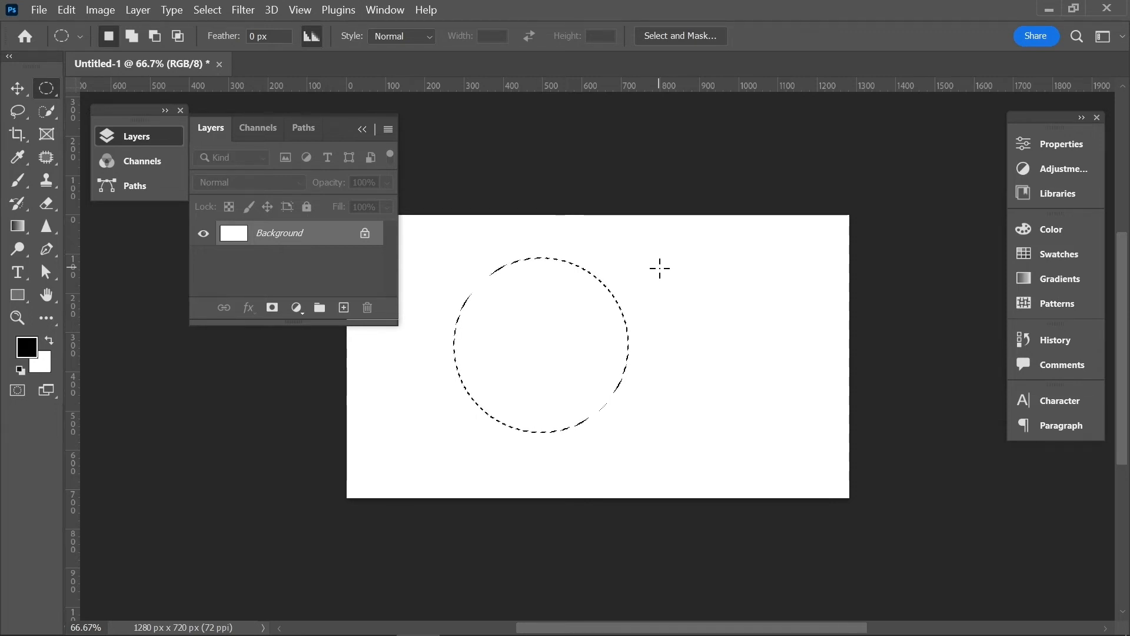
pyautogui.hotkey('ctrl', 'd')
pyautogui.click(344, 308)
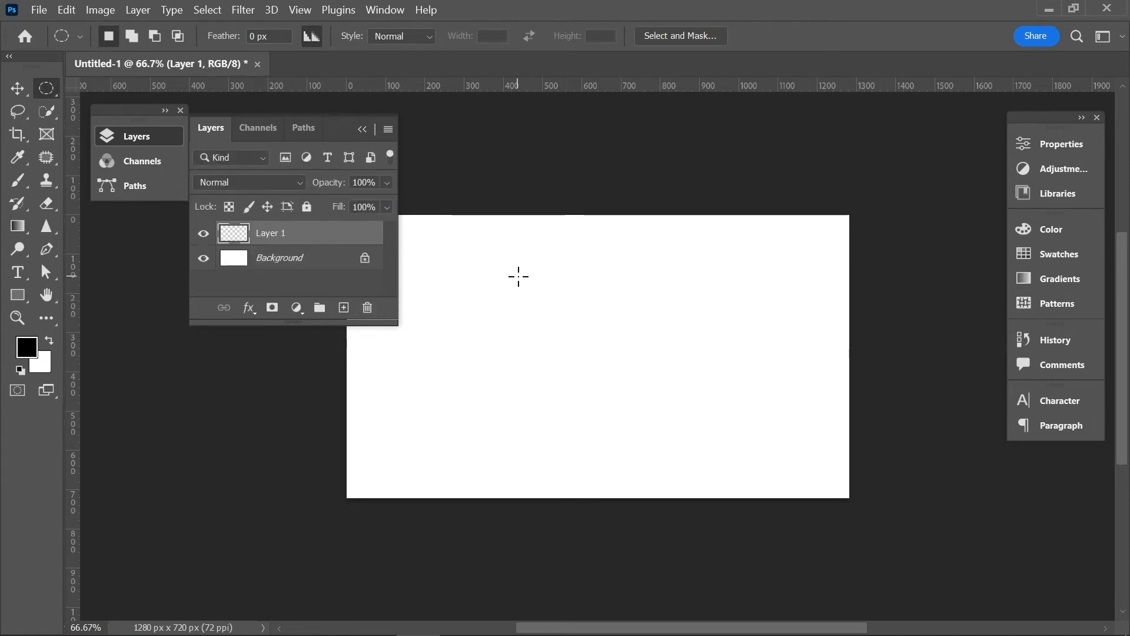
pyautogui.moveTo(518, 277); pyautogui.dragTo(768, 433)
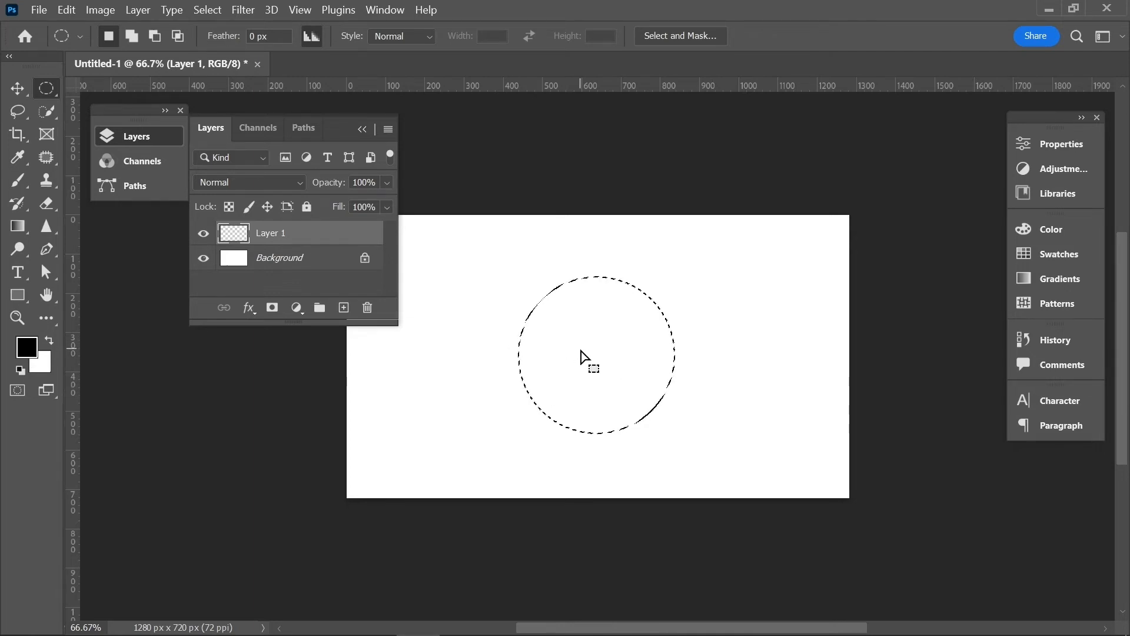
pyautogui.hotkey('alt', 'BackSpace')
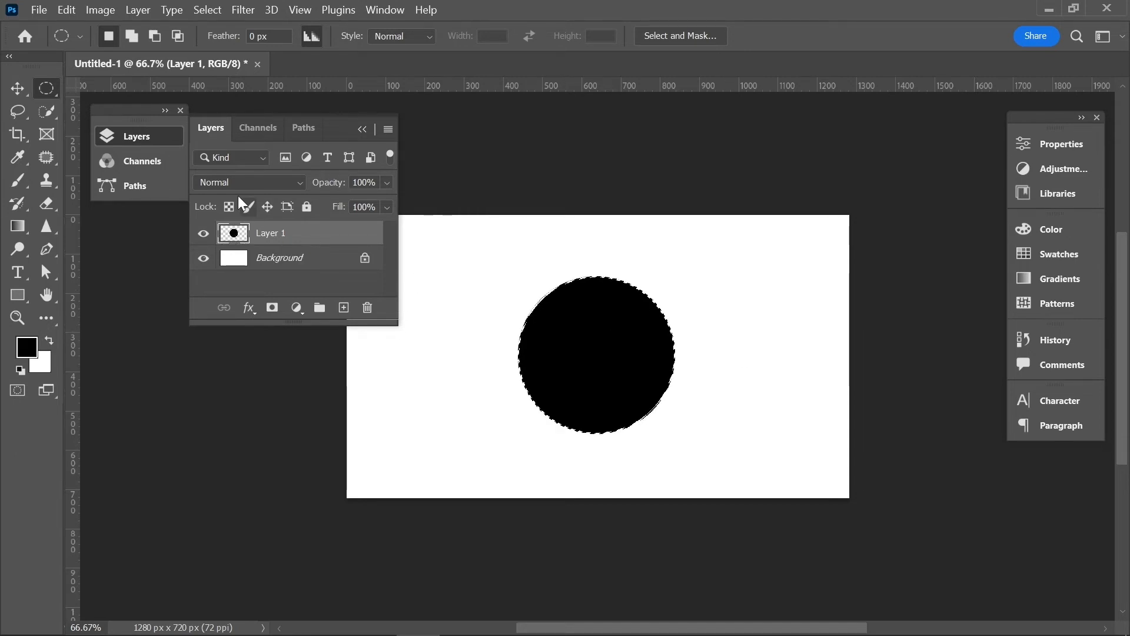
# - Move the black circle slightly with the Move tool, and cut it from the layer
pyautogui.click(15, 91)
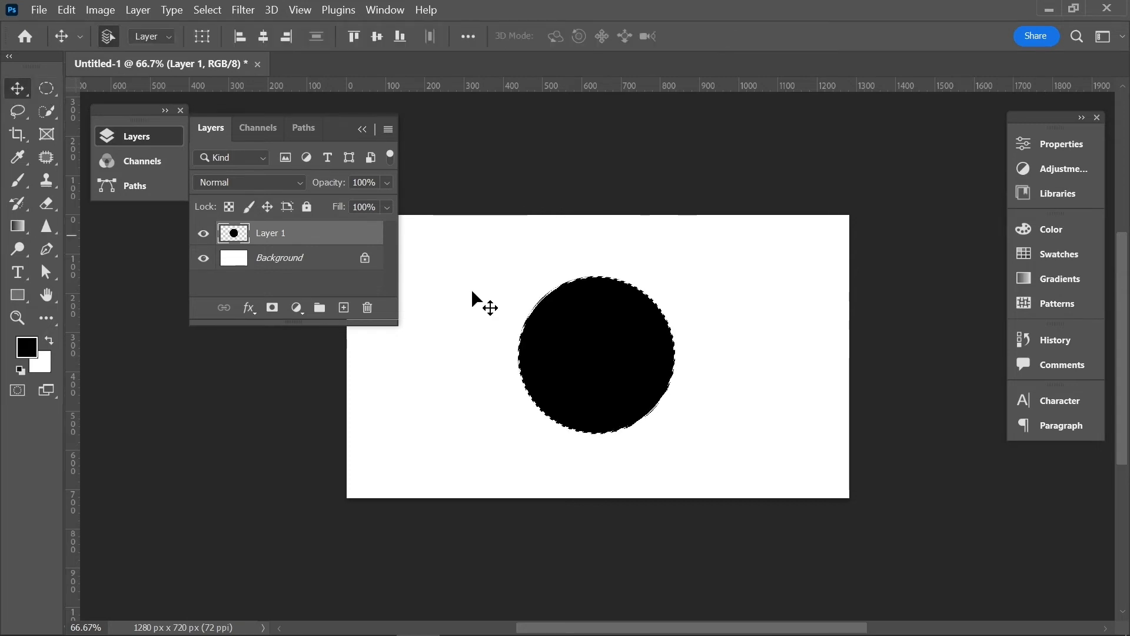
pyautogui.moveTo(586, 338)
pyautogui.mouseDown()
pyautogui.moveTo(486, 307)
pyautogui.moveTo(616, 351)
pyautogui.moveTo(492, 330)
pyautogui.moveTo(588, 333)
pyautogui.mouseUp()
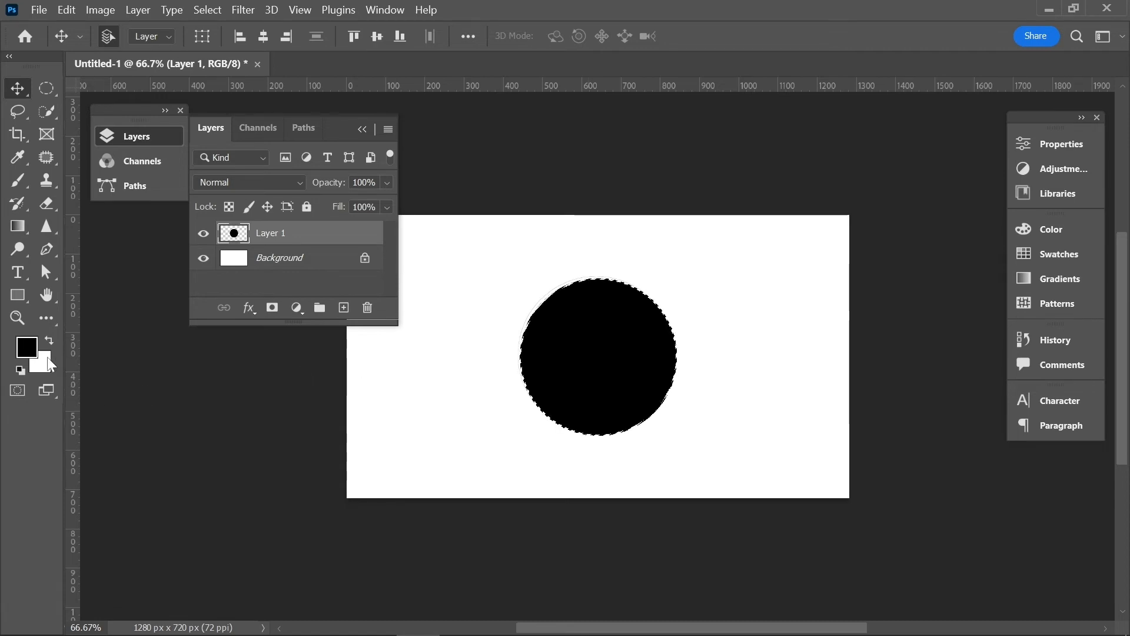
pyautogui.press('ctrl')
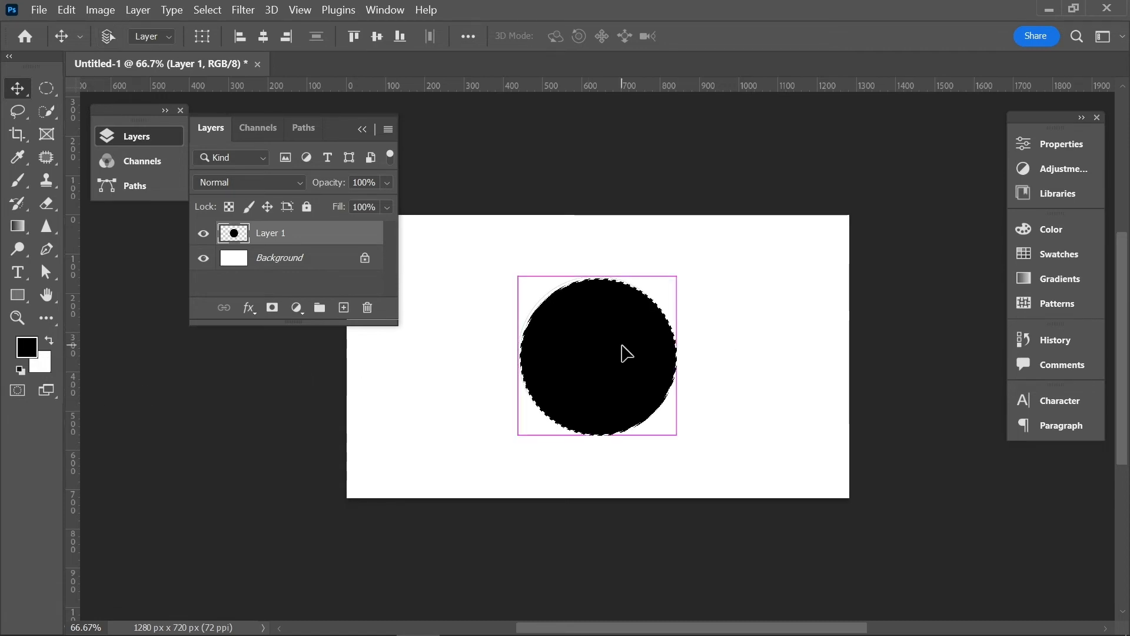
pyautogui.hotkey('ctrl', 'x')
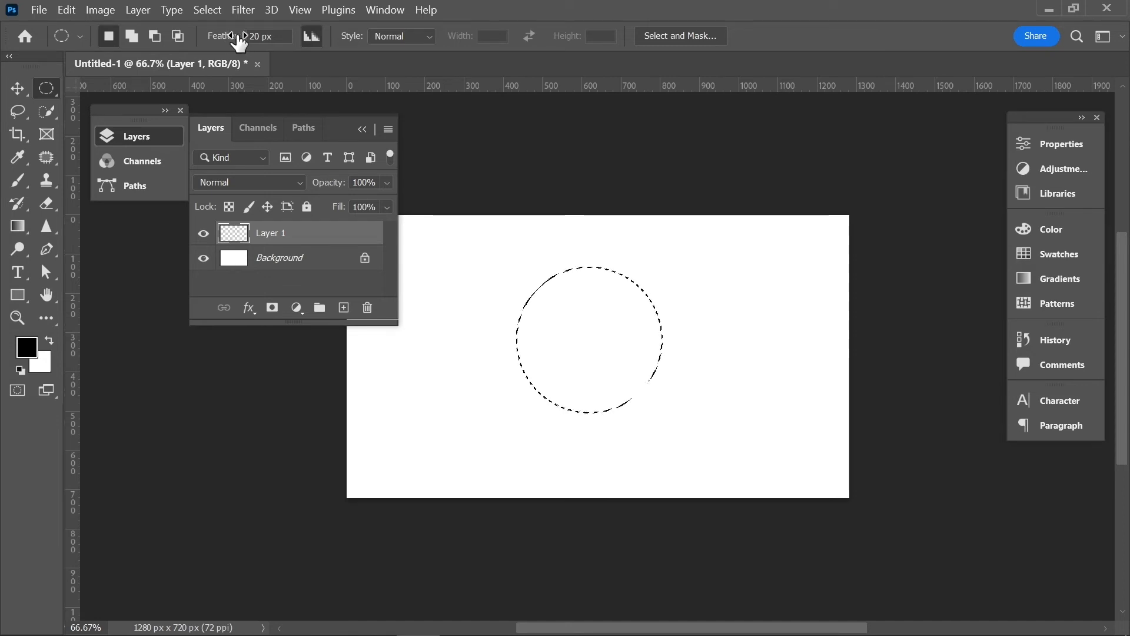
# - Feather the circular selection with a radius of 50 pixels
pyautogui.rightClick(583, 332)
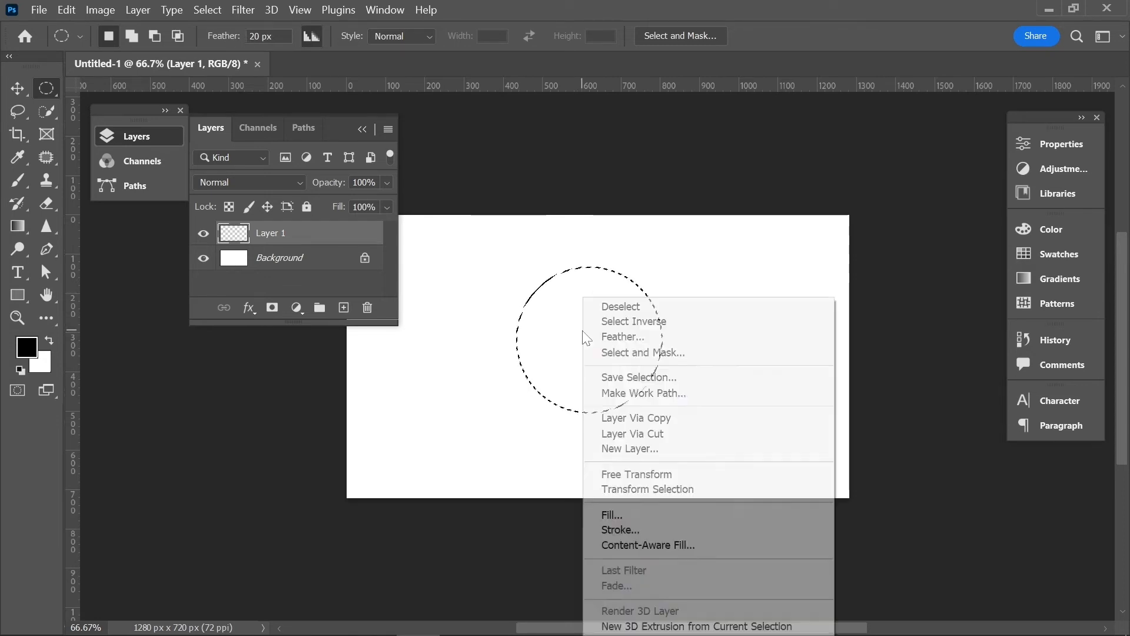
pyautogui.click(634, 340)
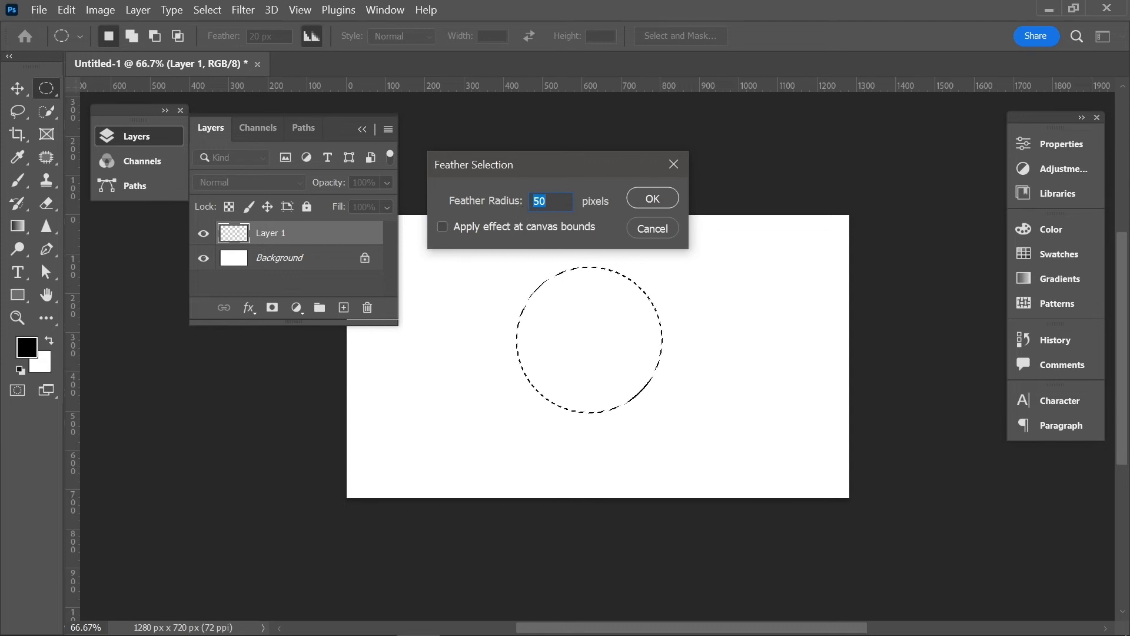
pyautogui.click(652, 194)
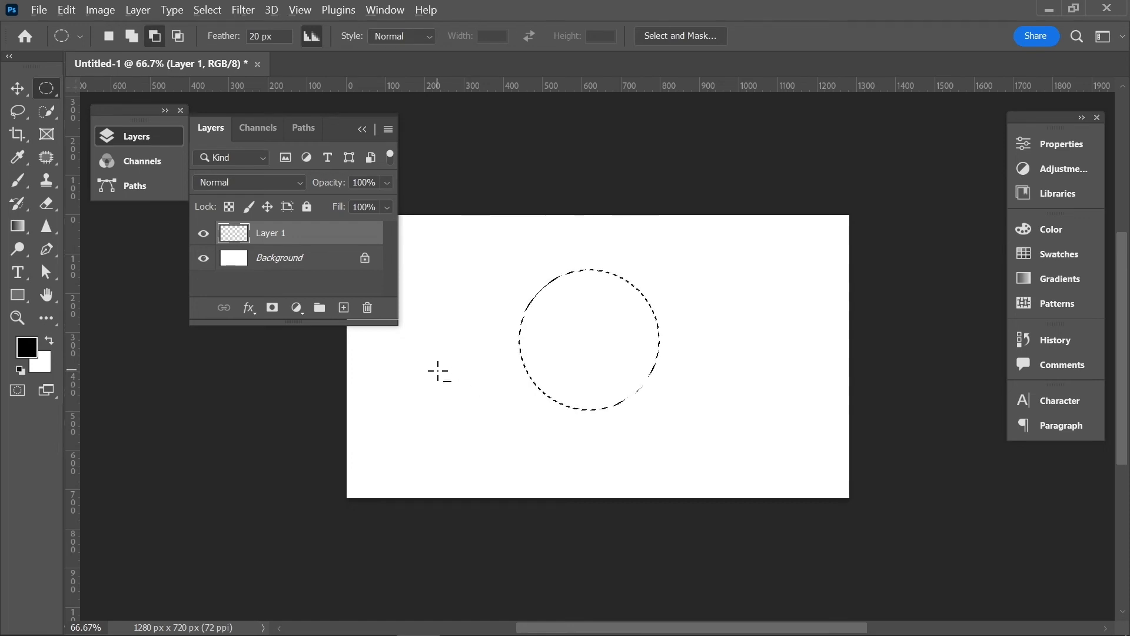
# - Fill the feathered selection with black, and after deselecting, move the blurred circle slightly down and to the right
pyautogui.hotkey('alt', 'BackSpace')
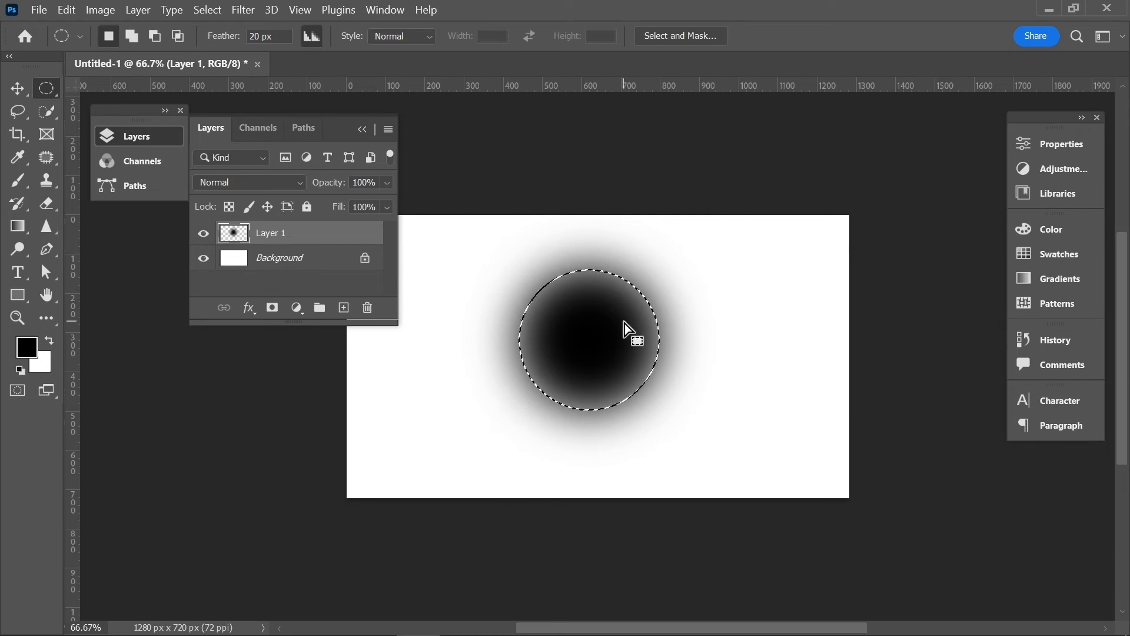
pyautogui.hotkey('ctrl', 'd')
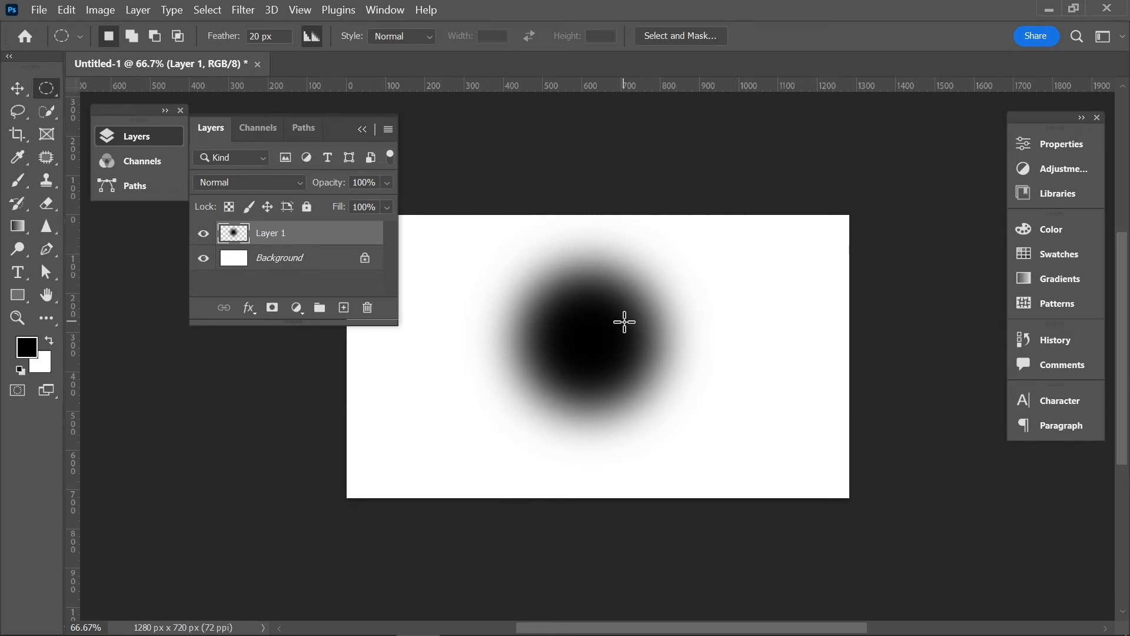
pyautogui.click(17, 90)
pyautogui.moveTo(556, 312); pyautogui.dragTo(574, 327)
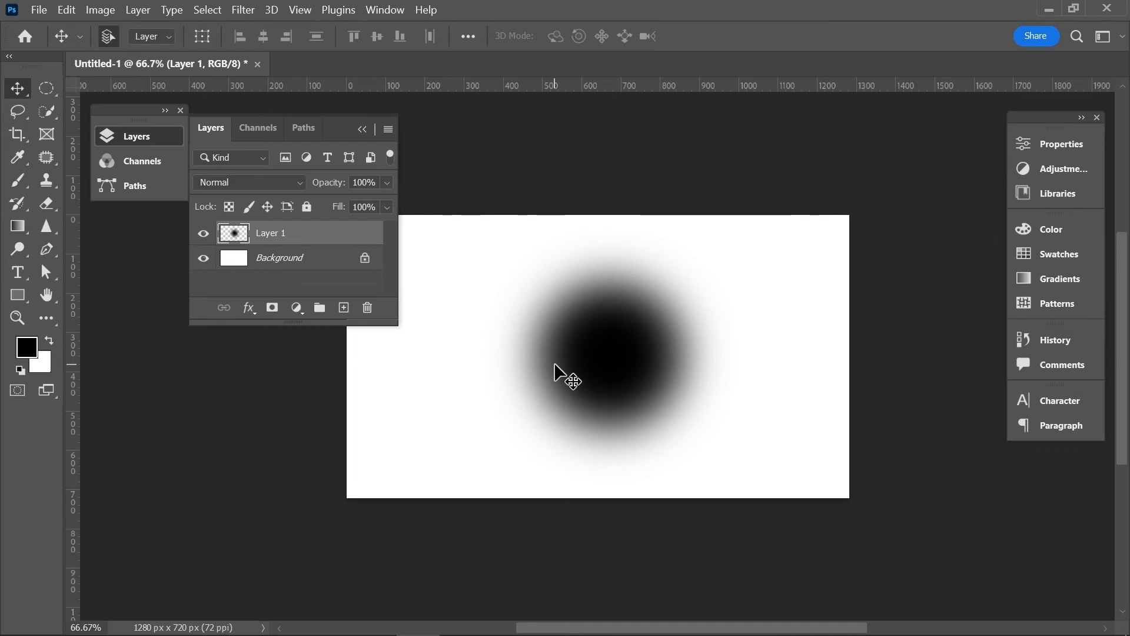
# - On a new layer, fill a 20 px feathered elliptical selection overlapping the blurred circle with black, and shift the selection outline slightly down-left
pyautogui.click(345, 308)
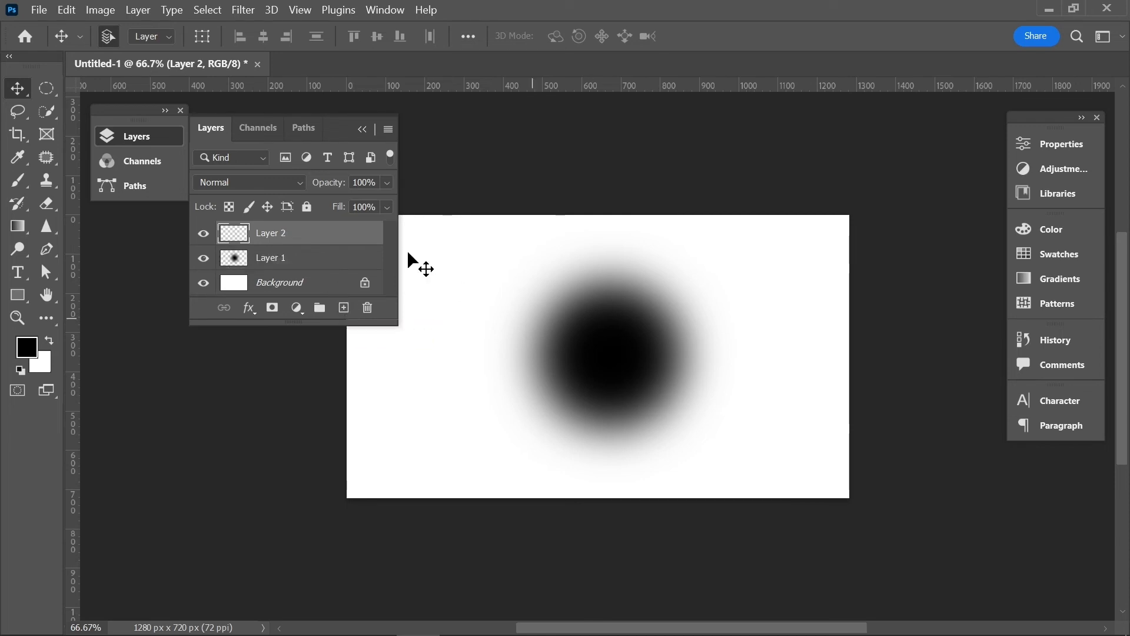
pyautogui.click(50, 87)
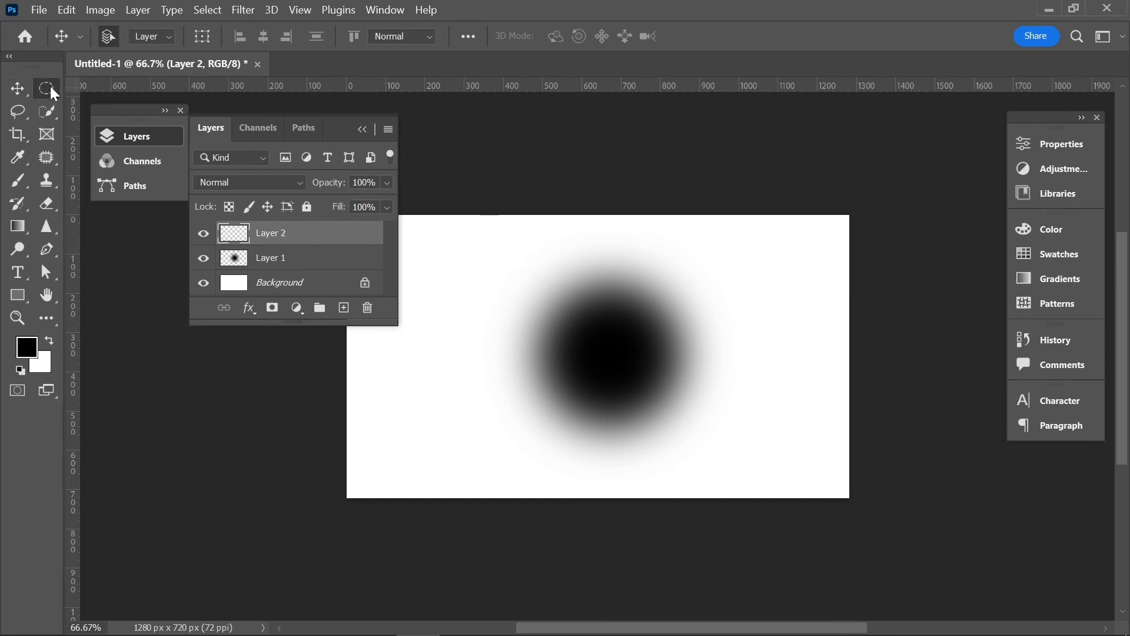
pyautogui.moveTo(469, 251); pyautogui.dragTo(598, 390)
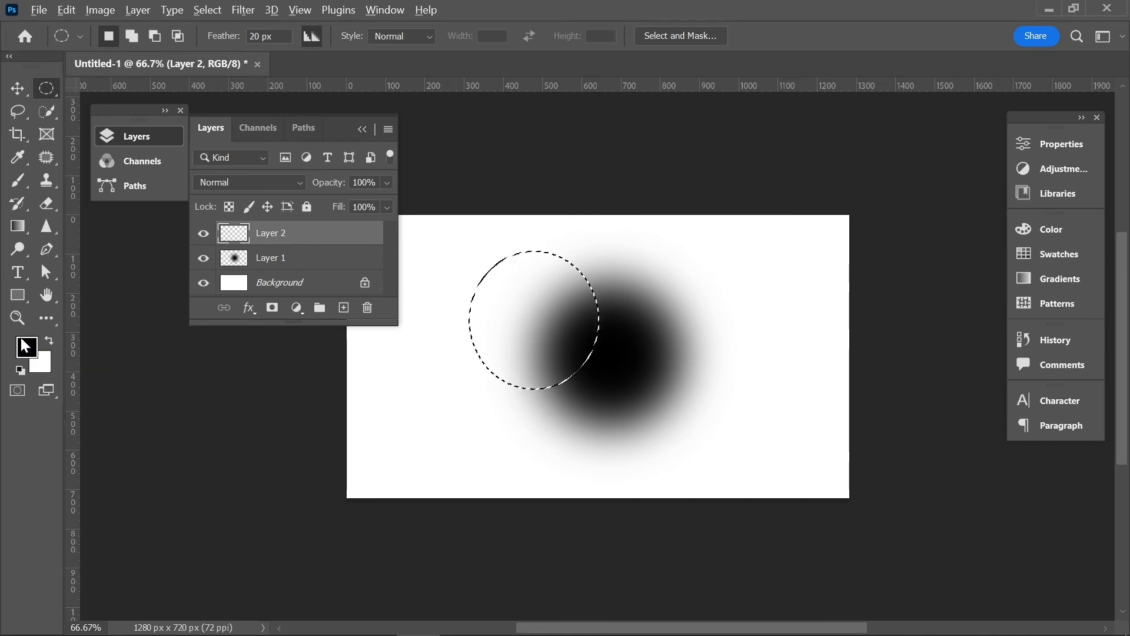
pyautogui.hotkey('alt', 'BackSpace')
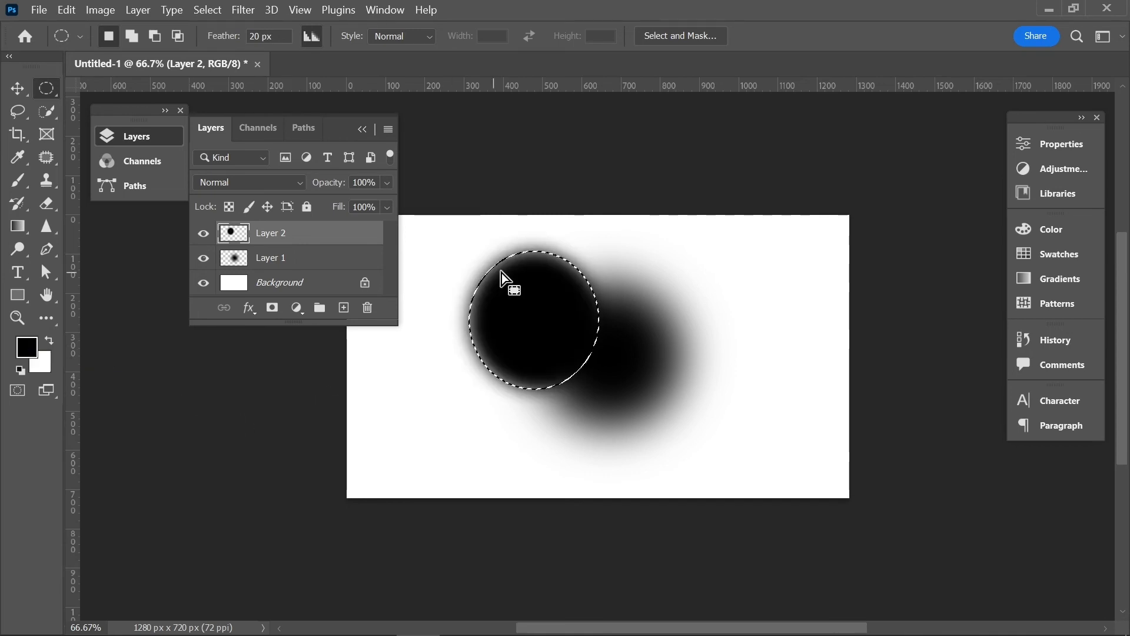
pyautogui.moveTo(516, 330)
pyautogui.mouseDown()
pyautogui.moveTo(455, 375)
pyautogui.moveTo(508, 338)
pyautogui.mouseUp()
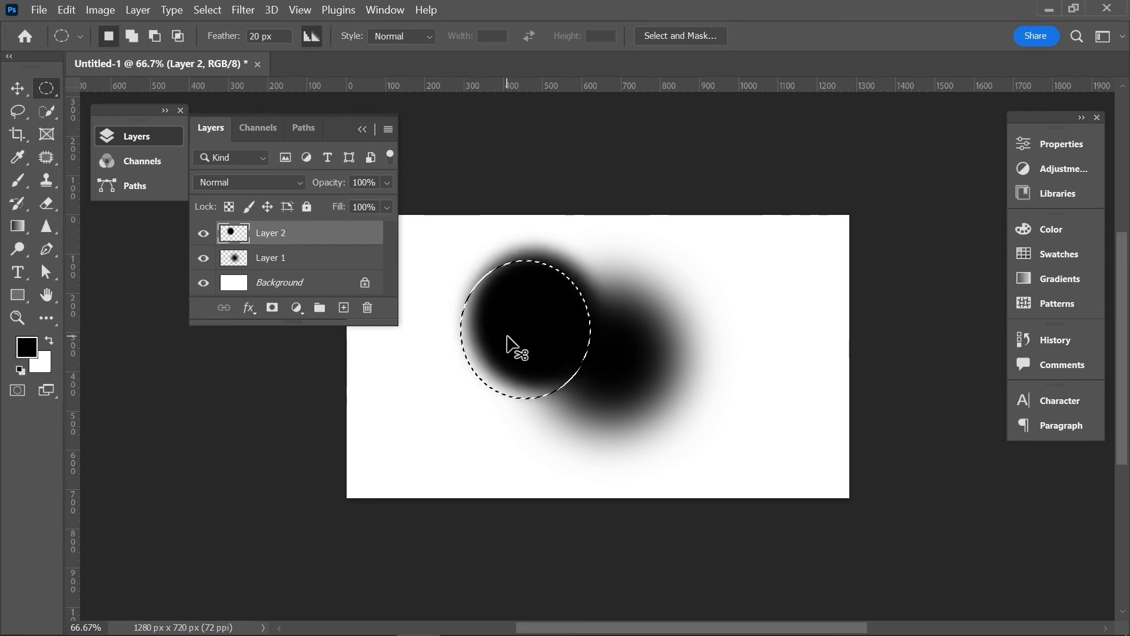
# - Deselect, move the soft-edged circle on Layer 2 down-left until it clears the blurred circle, and keep Layer 2 active
pyautogui.hotkey('ctrl', 'd')
pyautogui.click(18, 87)
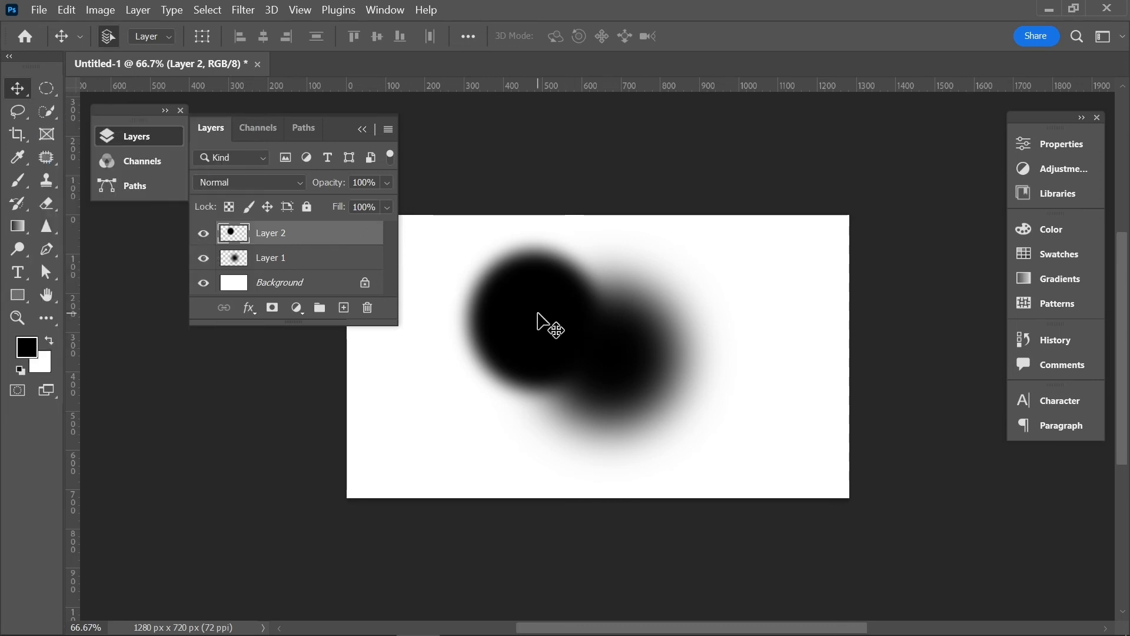
pyautogui.moveTo(538, 320); pyautogui.dragTo(452, 394)
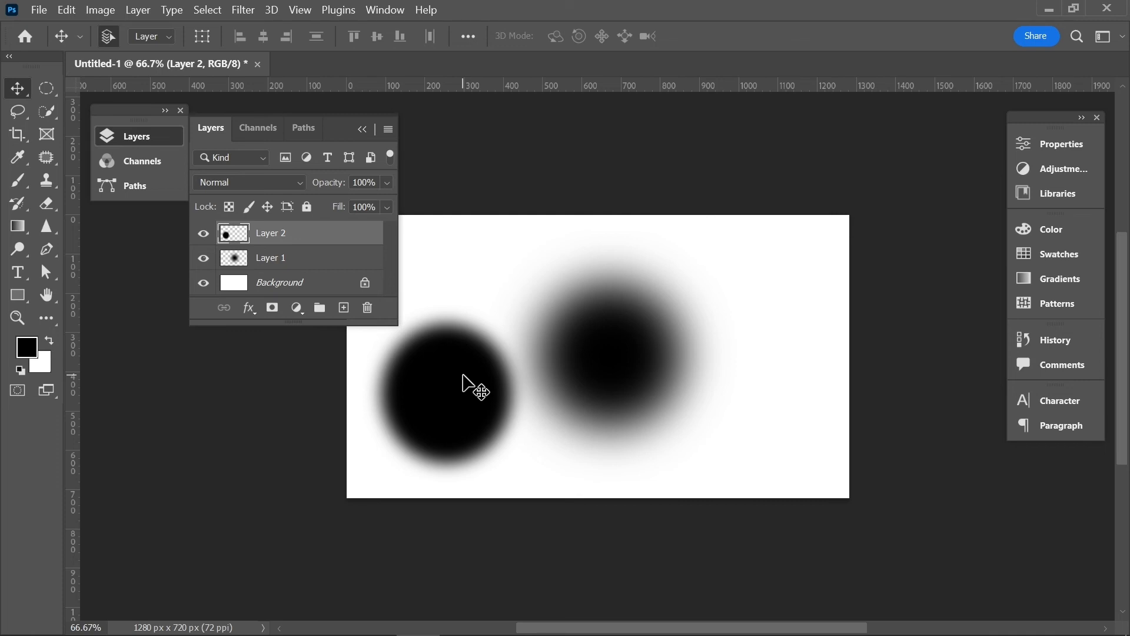
pyautogui.rightClick(464, 384)
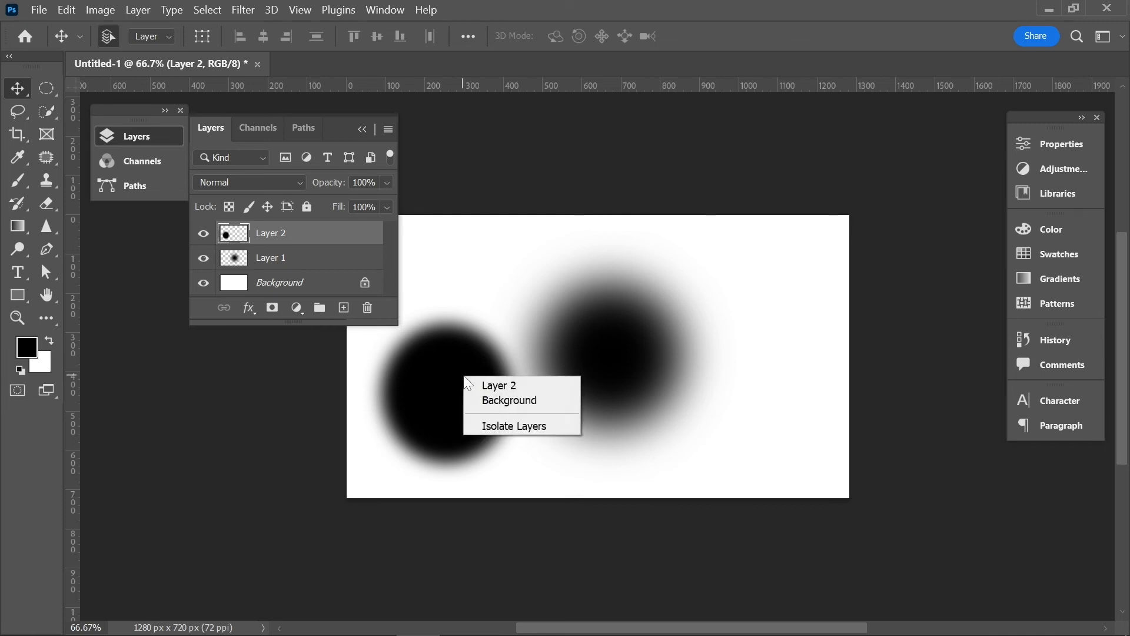
pyautogui.click(482, 386)
# - Add a new layer and draw an unfeathered elliptical selection about 220 by 315 px near the canvas's upper-right edge
pyautogui.press('m')
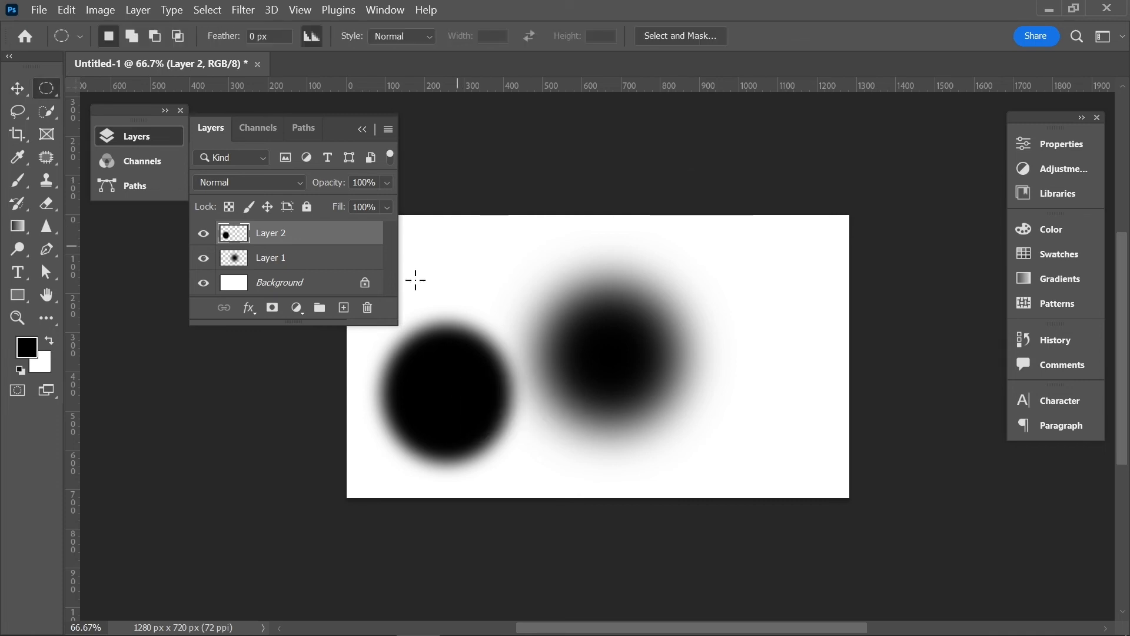
pyautogui.click(345, 308)
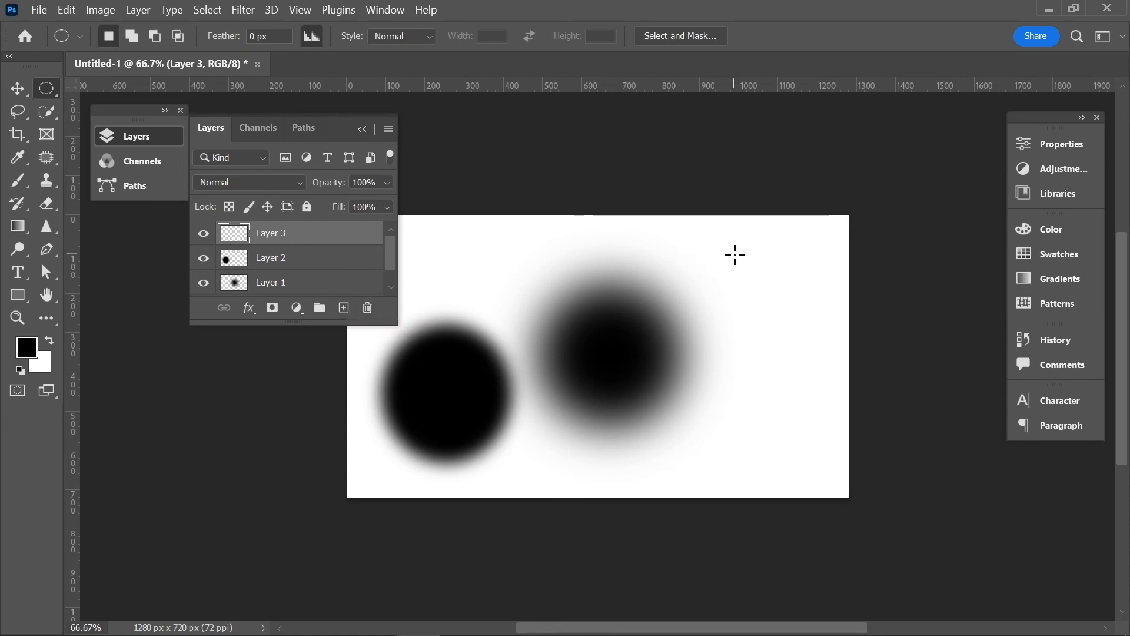
pyautogui.moveTo(736, 255); pyautogui.dragTo(822, 379)
# - Feather the new elliptical selection with a radius of 0.1 pixels
pyautogui.rightClick(777, 326)
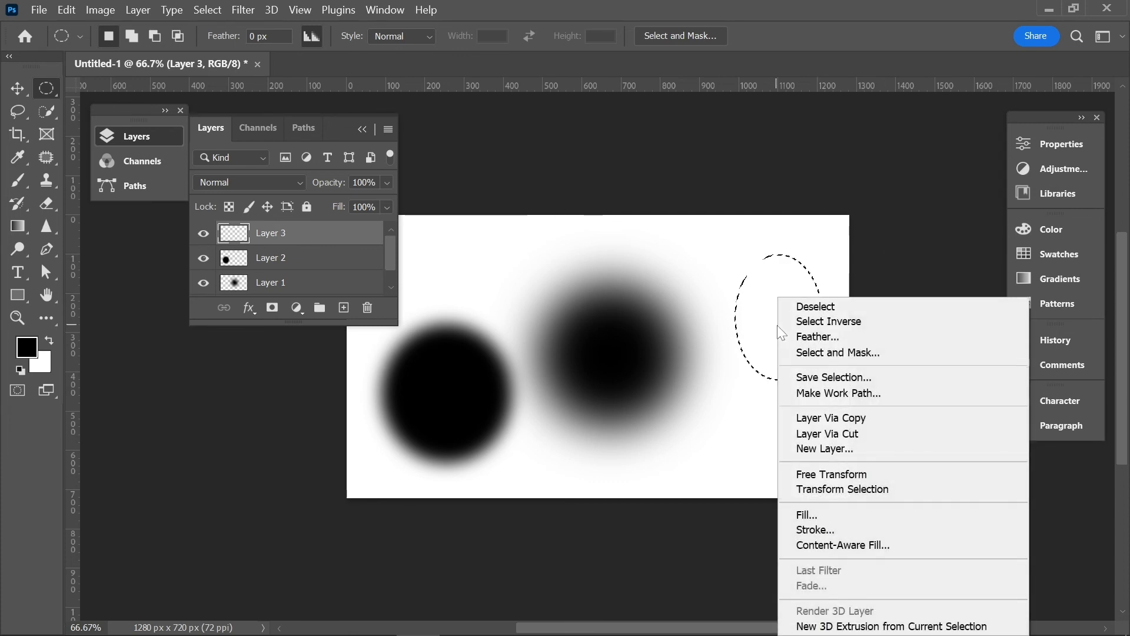
pyautogui.click(820, 339)
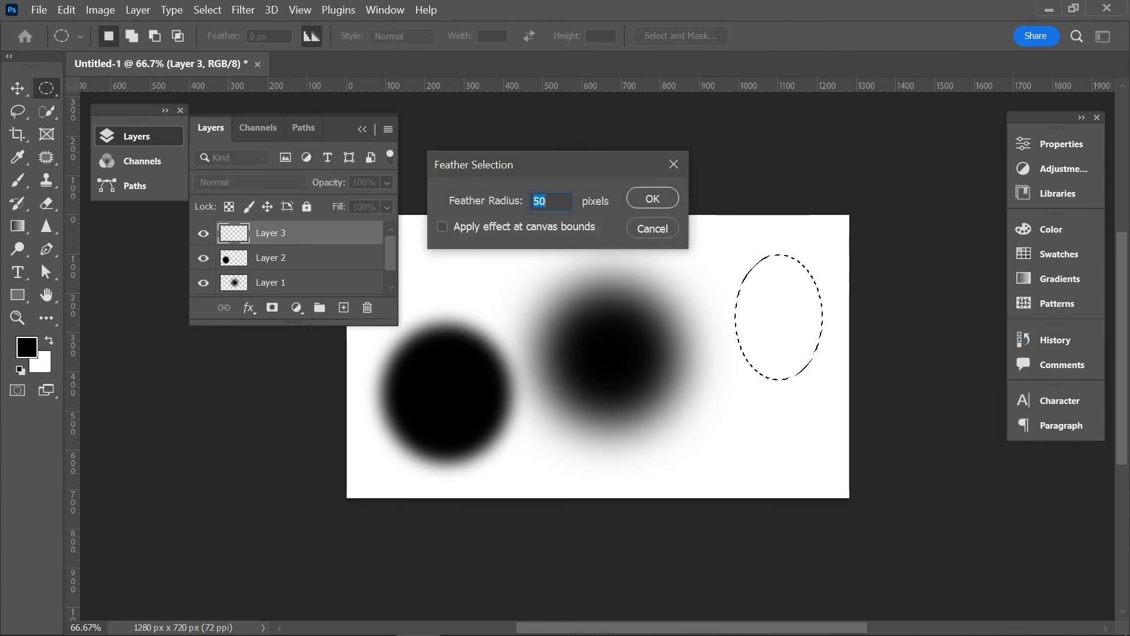
pyautogui.write('0')
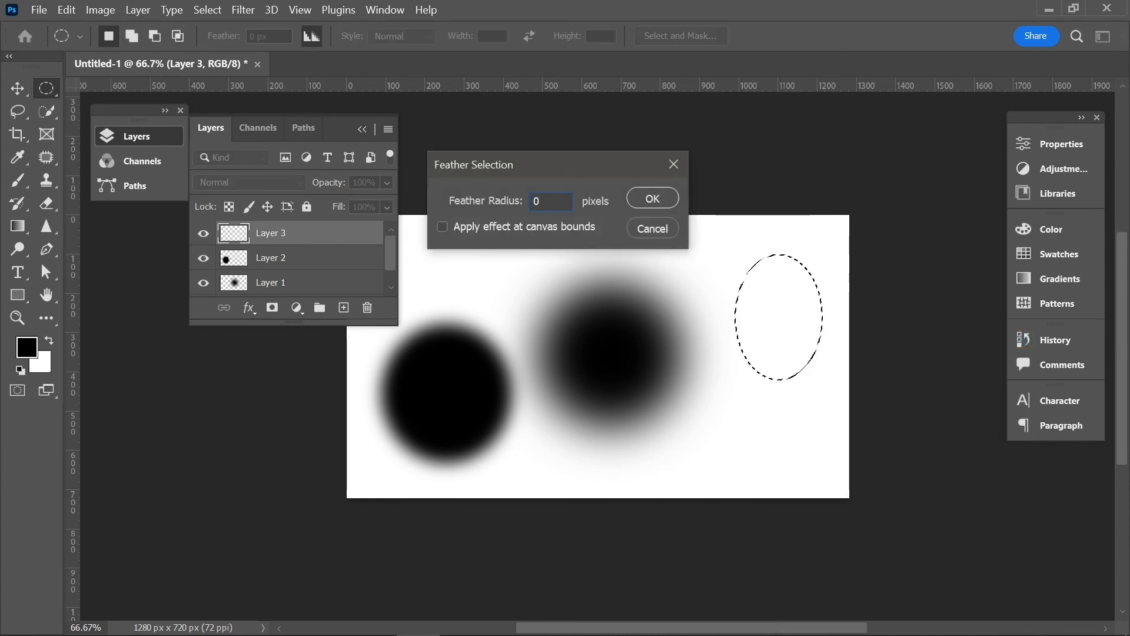
pyautogui.press('Return')
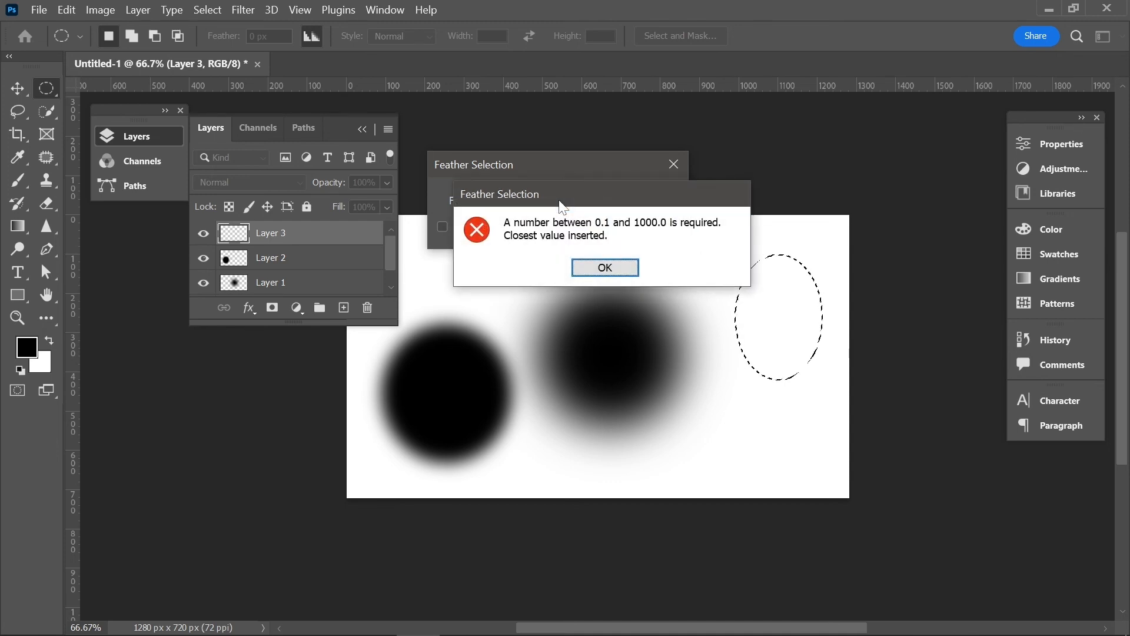
pyautogui.click(605, 267)
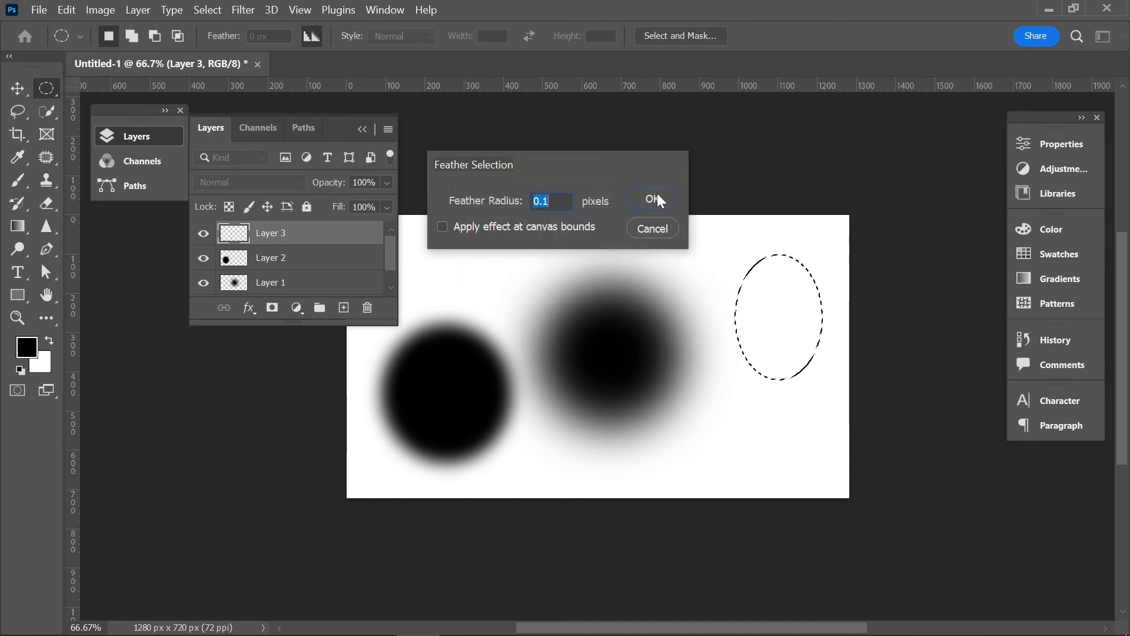
pyautogui.click(652, 198)
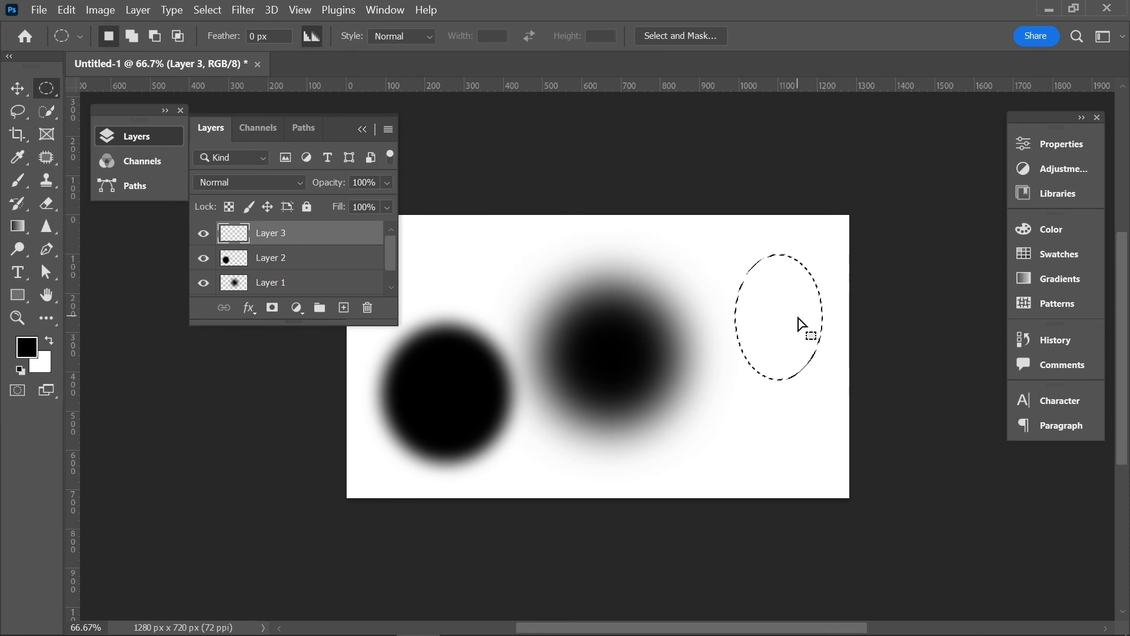
# - Fill the selection with black, and add a second, taller black-filled ellipse on the same layer, just left of the first
pyautogui.press('alt')
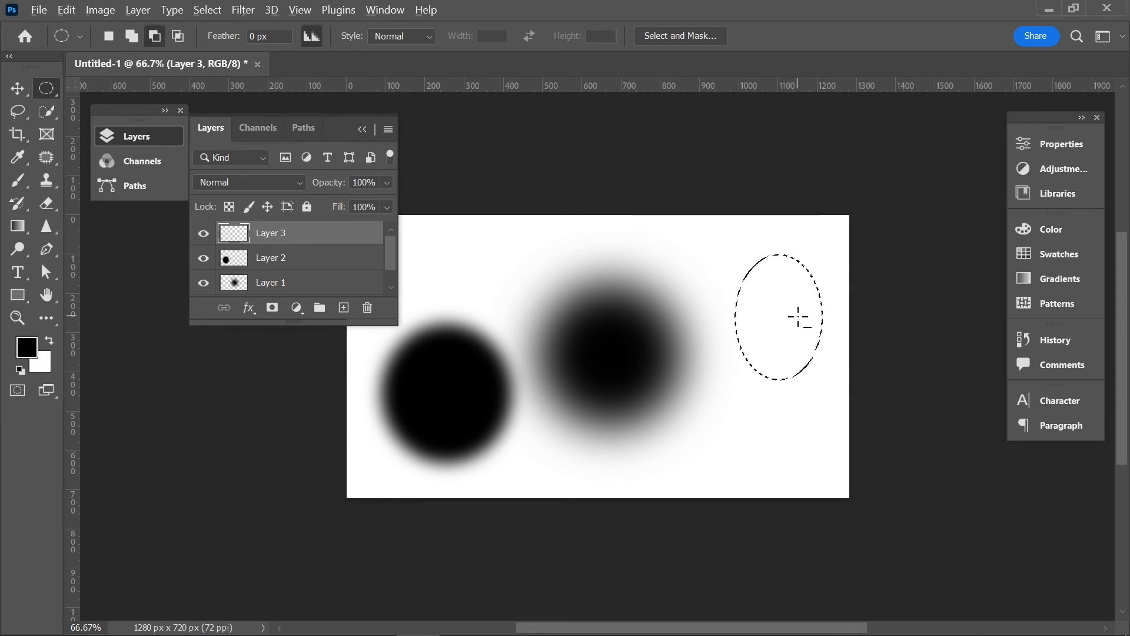
pyautogui.hotkey('alt', 'BackSpace')
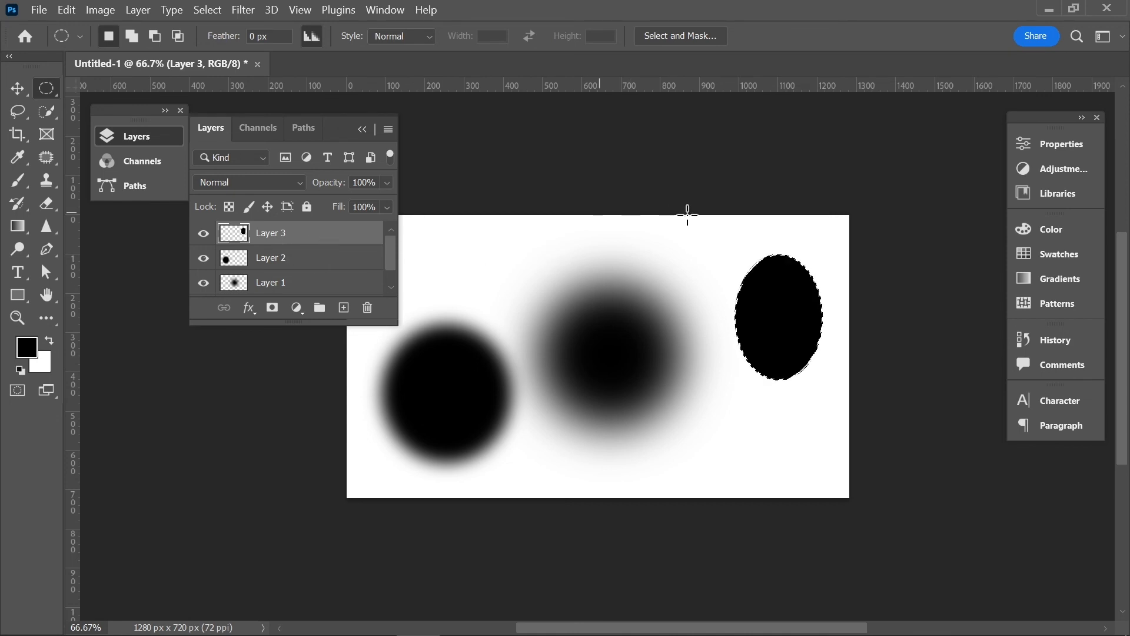
pyautogui.moveTo(675, 249); pyautogui.dragTo(760, 402)
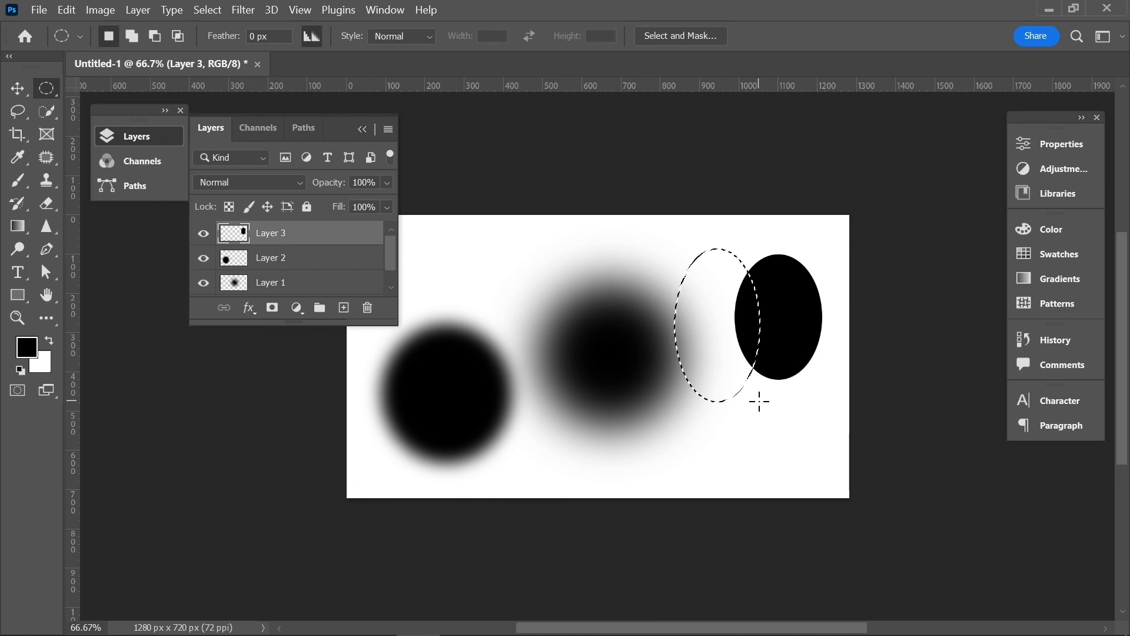
pyautogui.hotkey('alt', 'BackSpace')
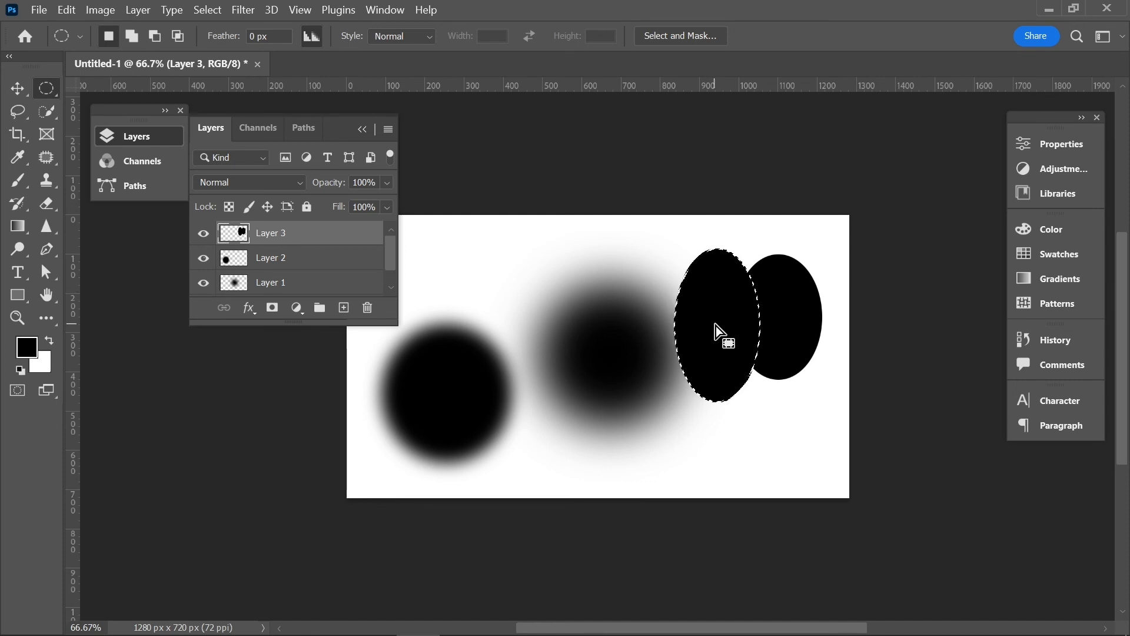
# - Deselect and move Layer 3's two black ellipses together left and slightly down, over the blurred circle
pyautogui.click(19, 84)
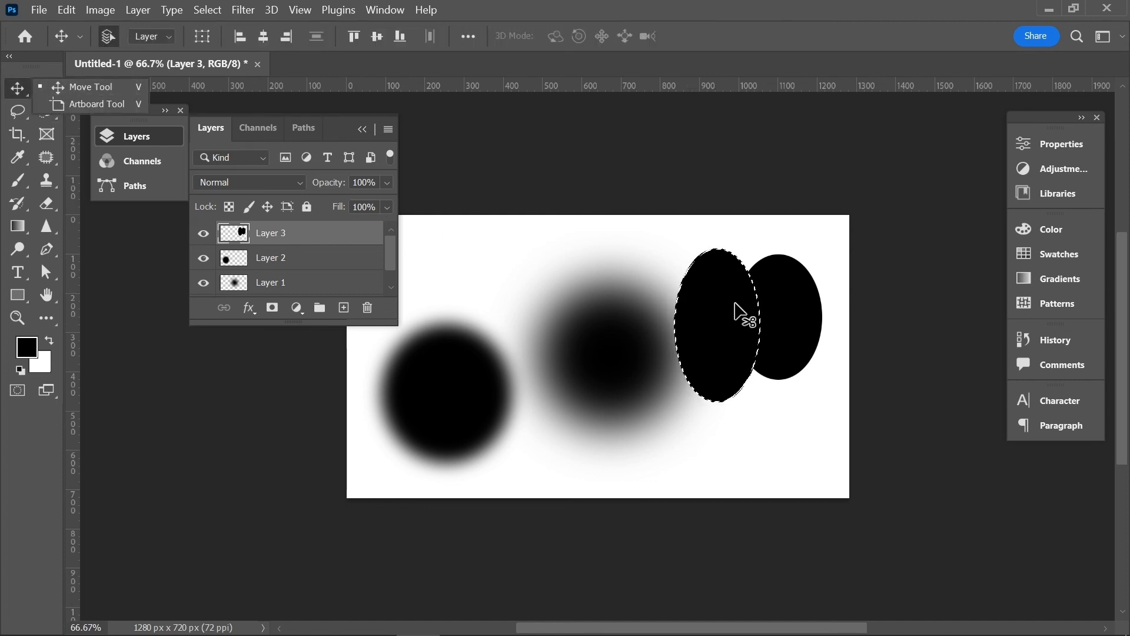
pyautogui.hotkey('ctrl', 'd')
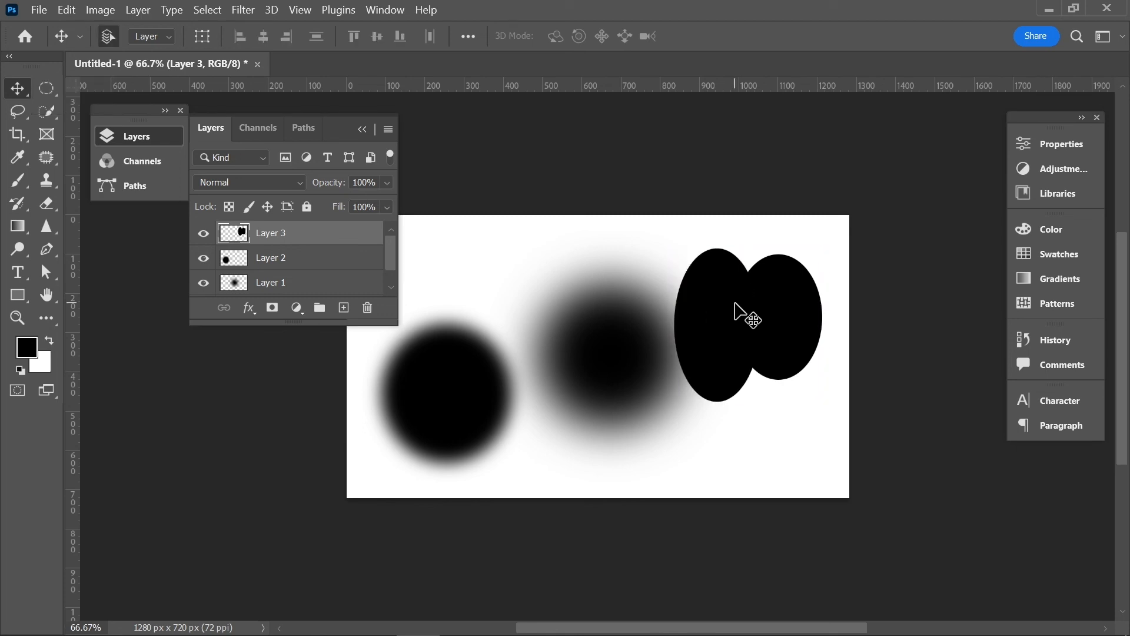
pyautogui.moveTo(734, 302); pyautogui.dragTo(586, 331)
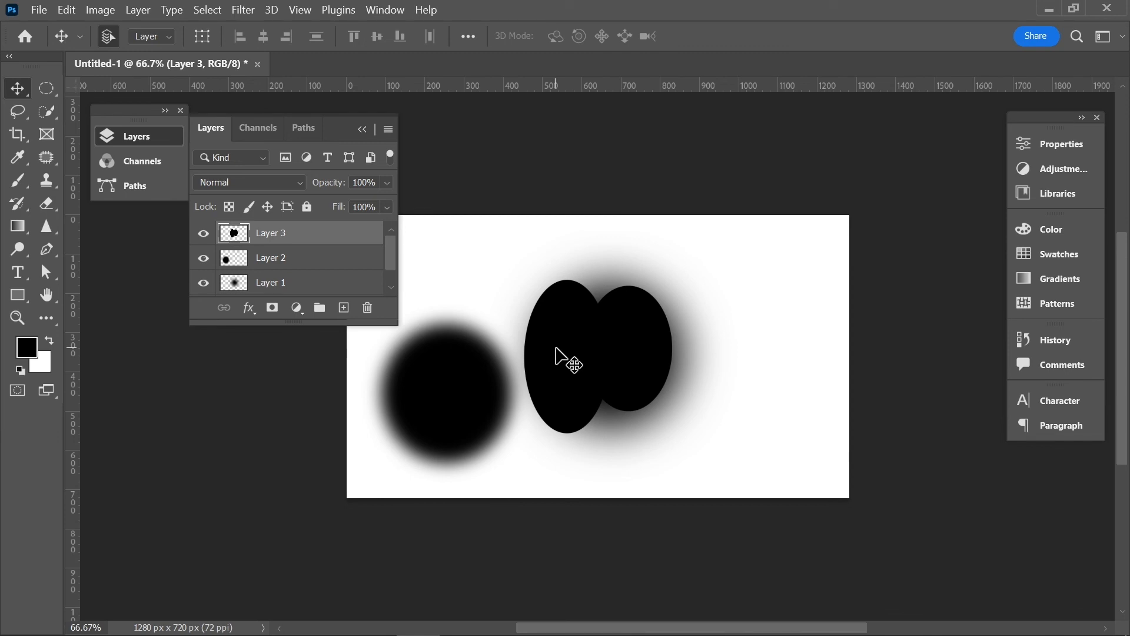
pyautogui.press('ctrl')
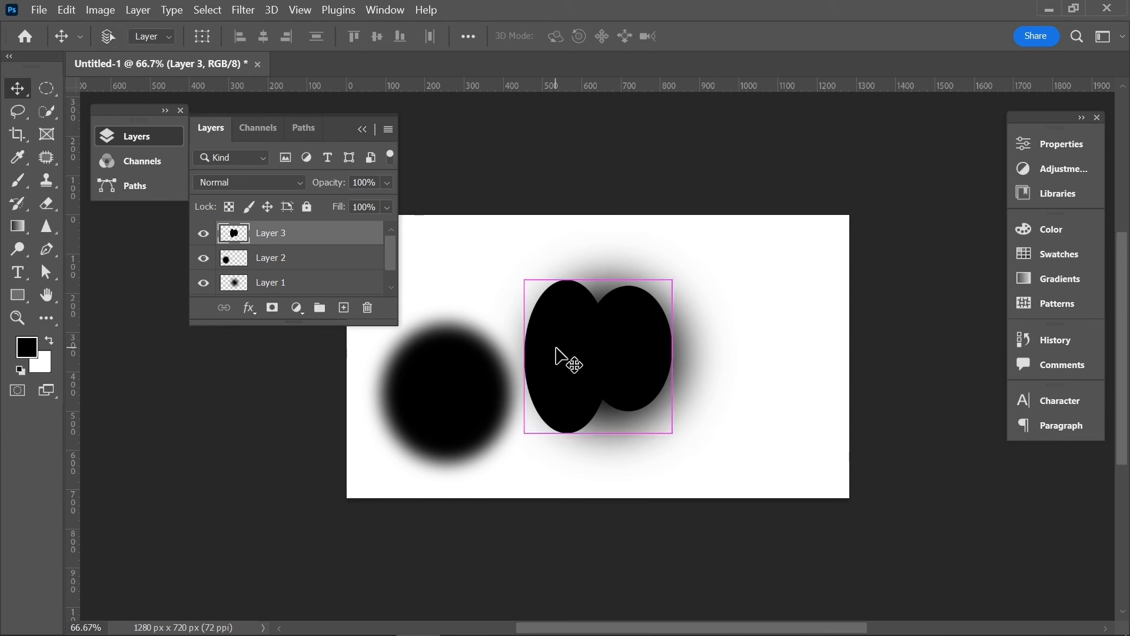